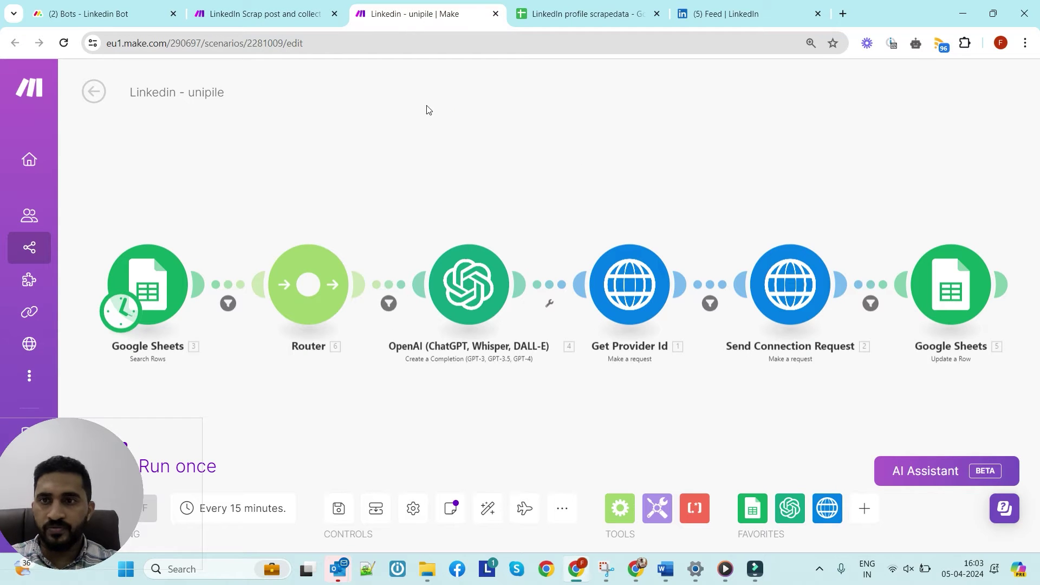
Step: Open the LinkedIn Scrap post scenario and check the INPUT module's Post Url and Rapid API key
{"action": "left_click", "coordinate": [303, 15]}
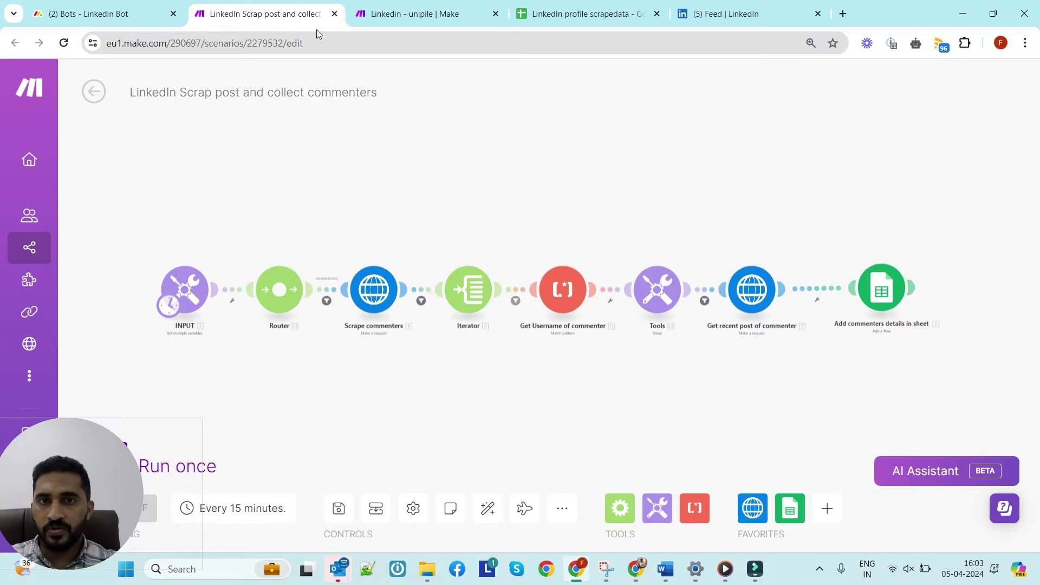
{"action": "left_click", "coordinate": [199, 296]}
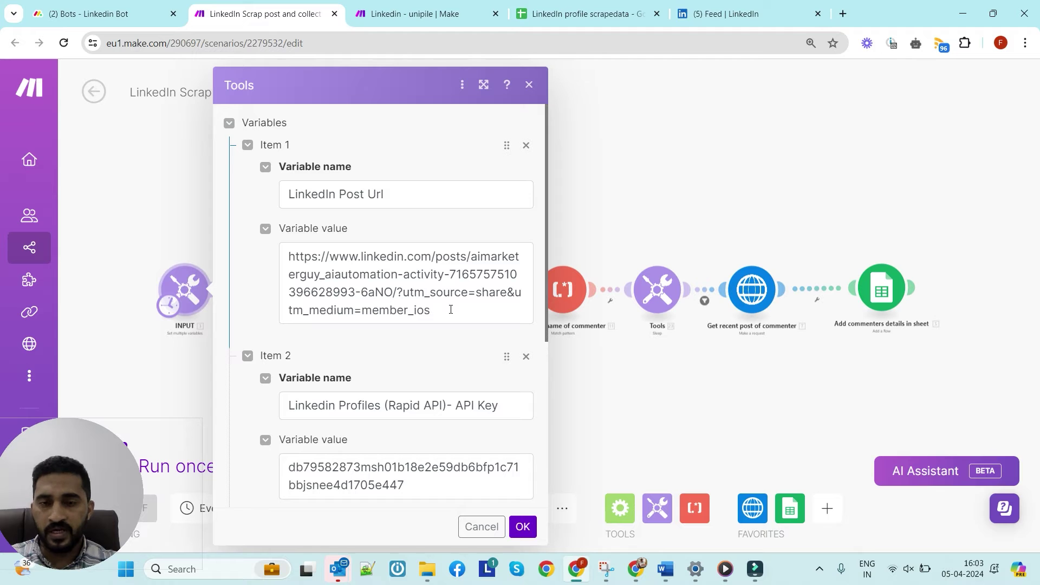
{"action": "left_click", "coordinate": [529, 84]}
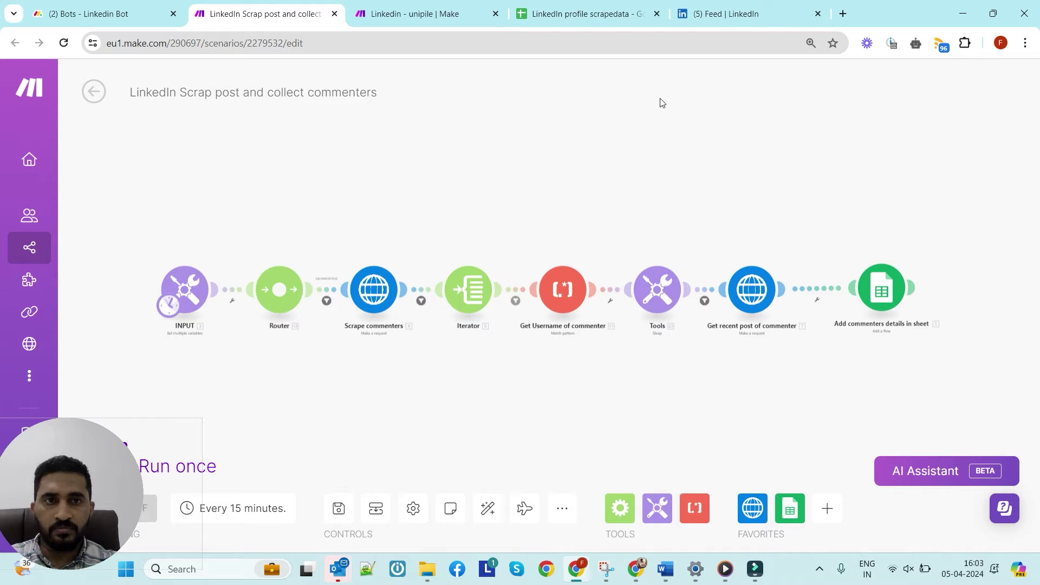
Step: Search LinkedIn for 'generative ai' and open the Generative AI company's Posts
{"action": "left_click", "coordinate": [713, 24]}
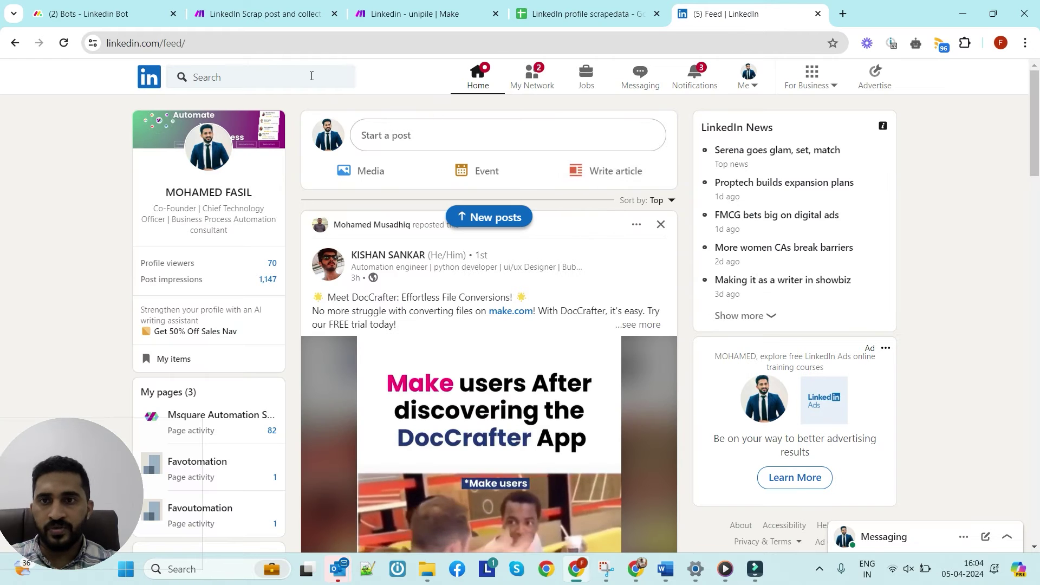
{"action": "left_click", "coordinate": [311, 75]}
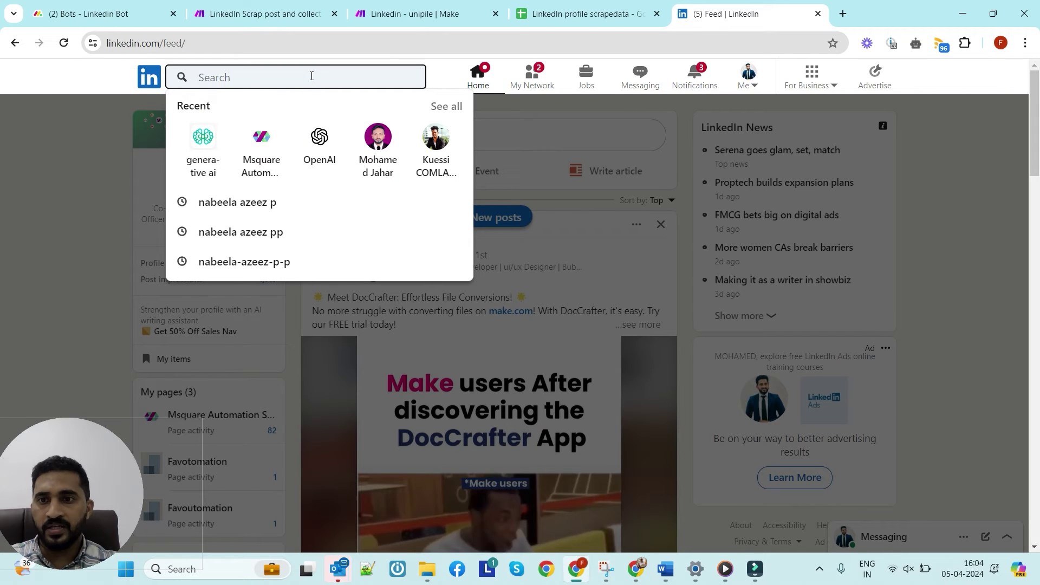
{"action": "left_click", "coordinate": [199, 140]}
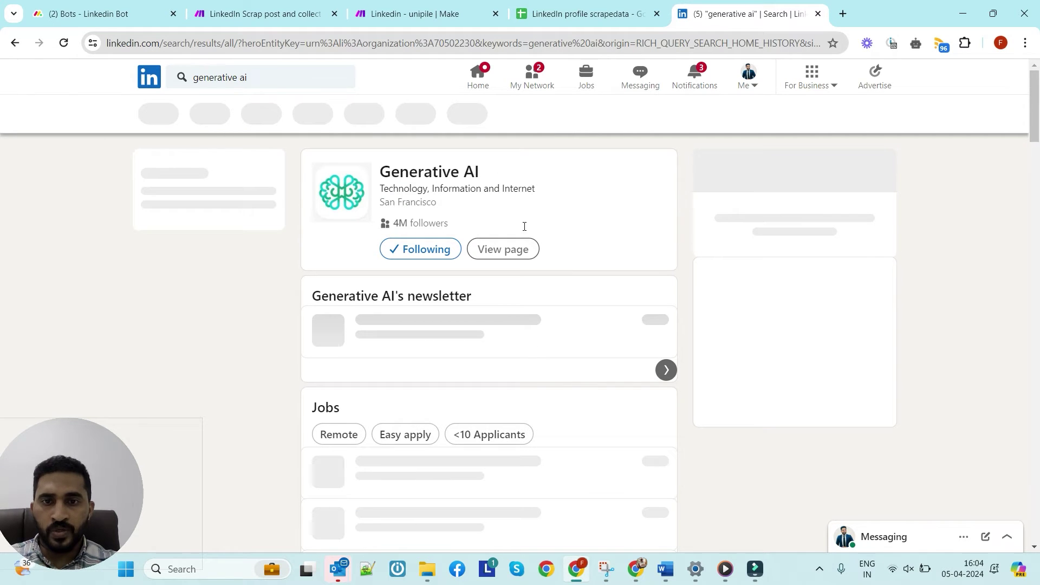
{"action": "left_click", "coordinate": [514, 253]}
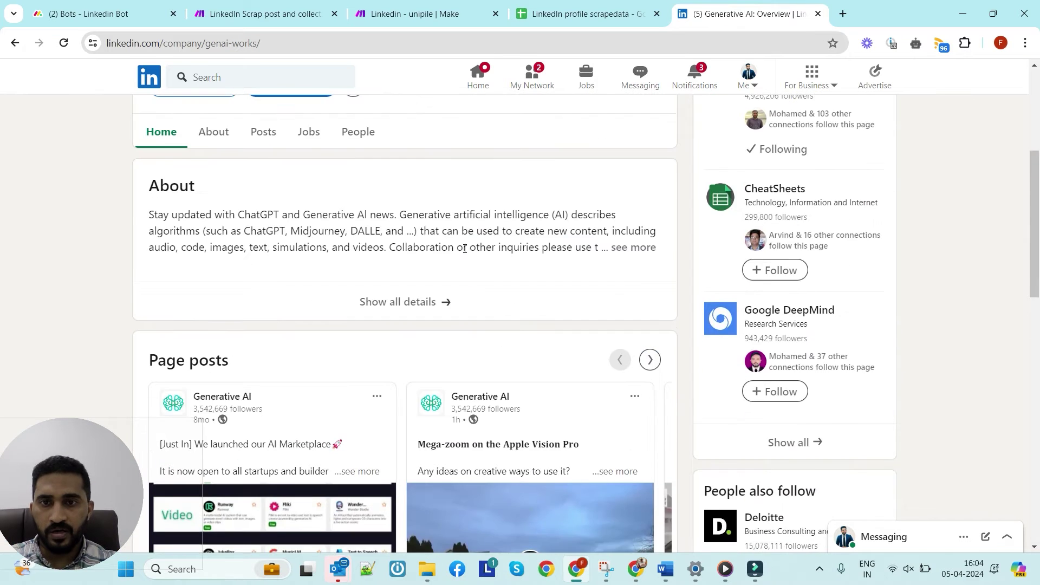
{"action": "left_click", "coordinate": [263, 403]}
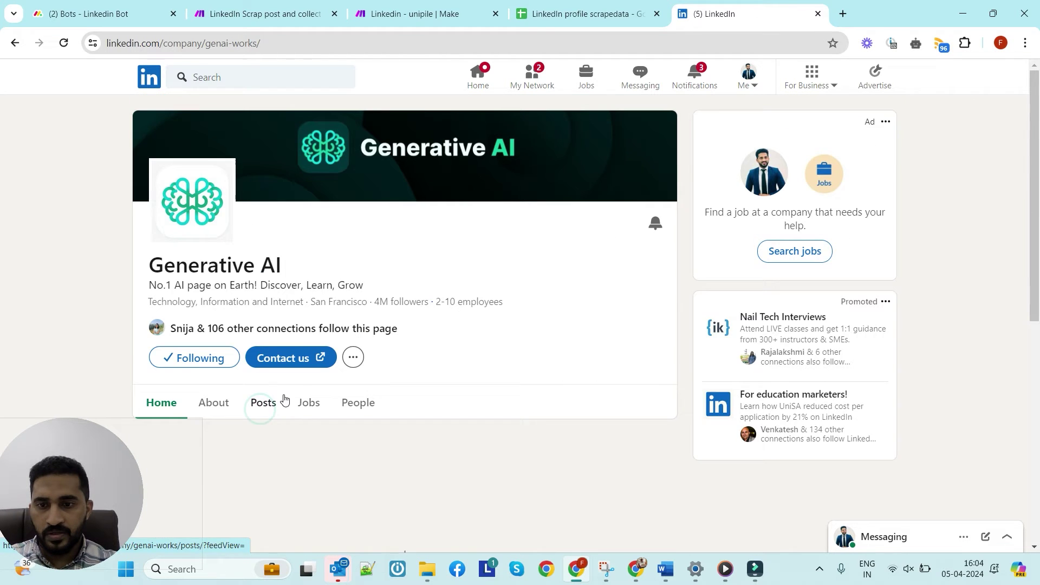
Step: Locate the AI Marketplace post and copy its link
{"action": "scroll", "coordinate": [534, 297], "scroll_direction": "up", "scroll_amount": 1}
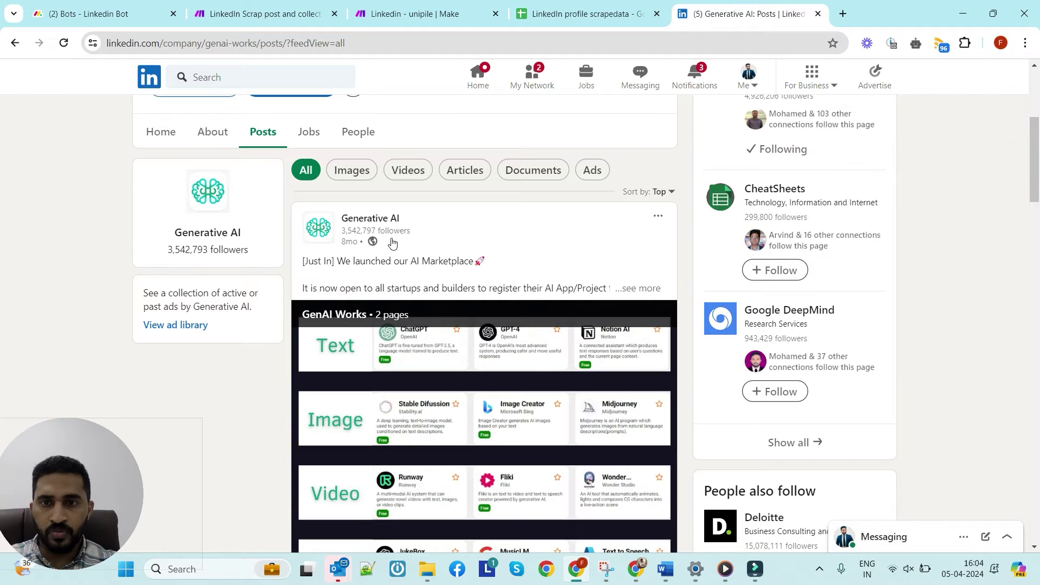
{"action": "scroll", "coordinate": [466, 252], "scroll_direction": "down", "scroll_amount": 5}
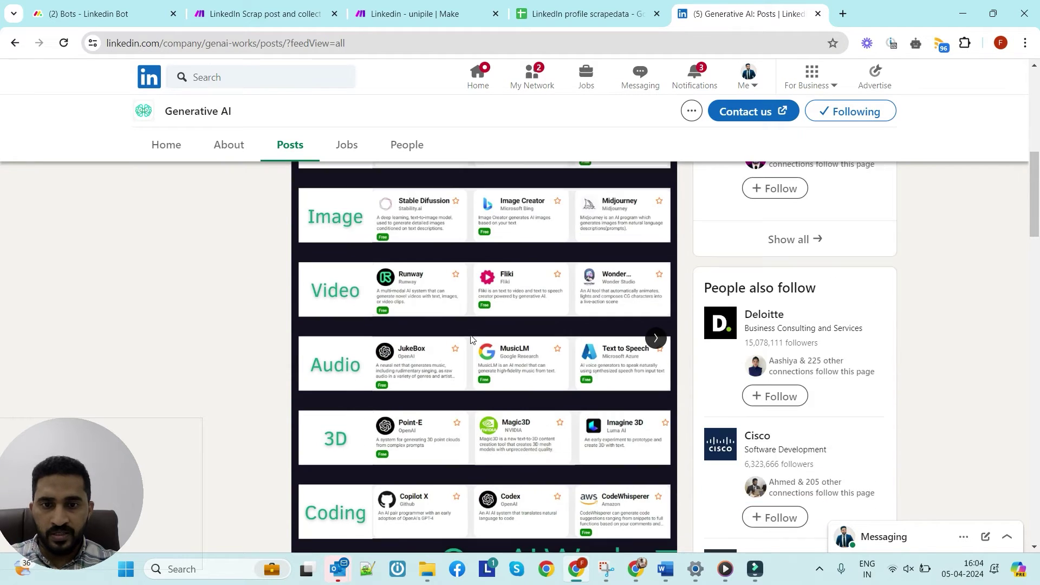
{"action": "scroll", "coordinate": [488, 343], "scroll_direction": "down", "scroll_amount": 3}
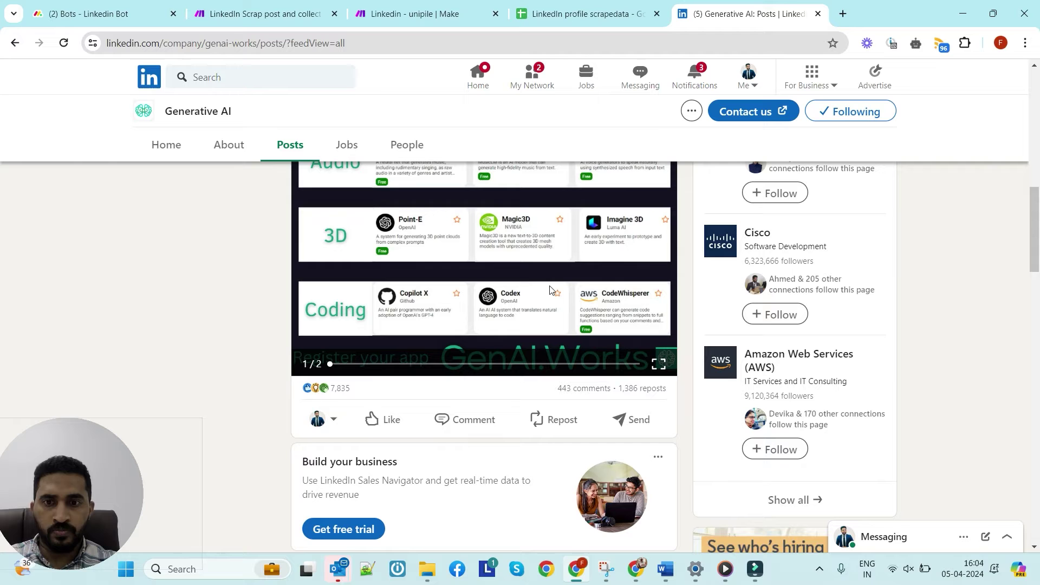
{"action": "scroll", "coordinate": [583, 279], "scroll_direction": "up", "scroll_amount": 1}
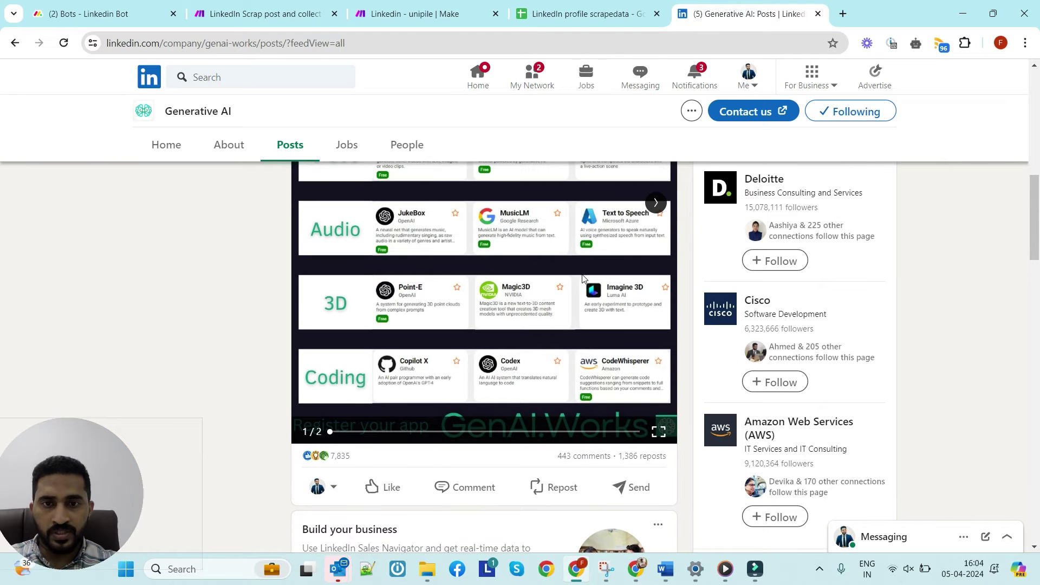
{"action": "scroll", "coordinate": [584, 295], "scroll_direction": "down", "scroll_amount": 1}
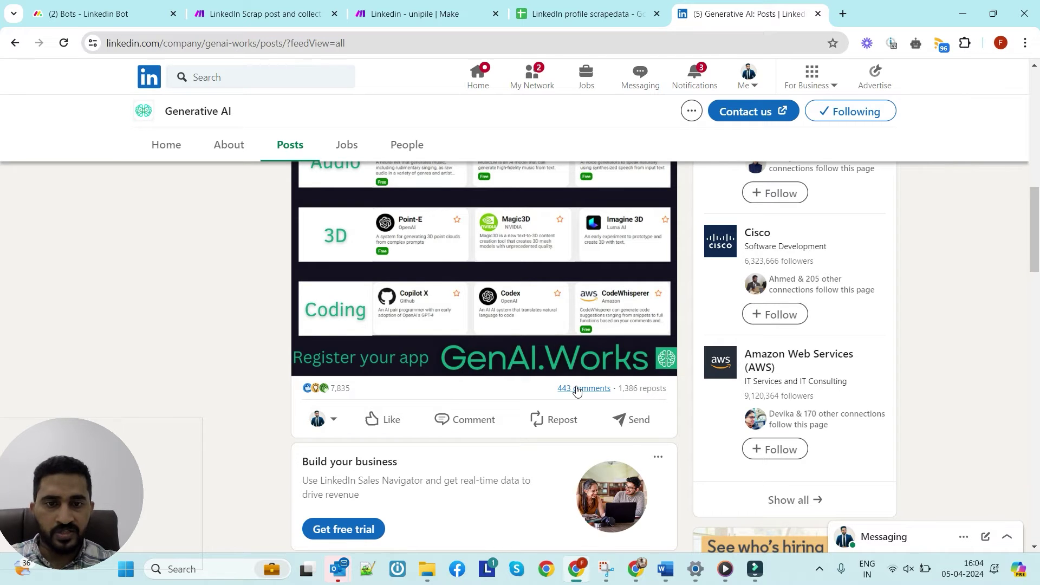
{"action": "scroll", "coordinate": [577, 390], "scroll_direction": "up", "scroll_amount": 6}
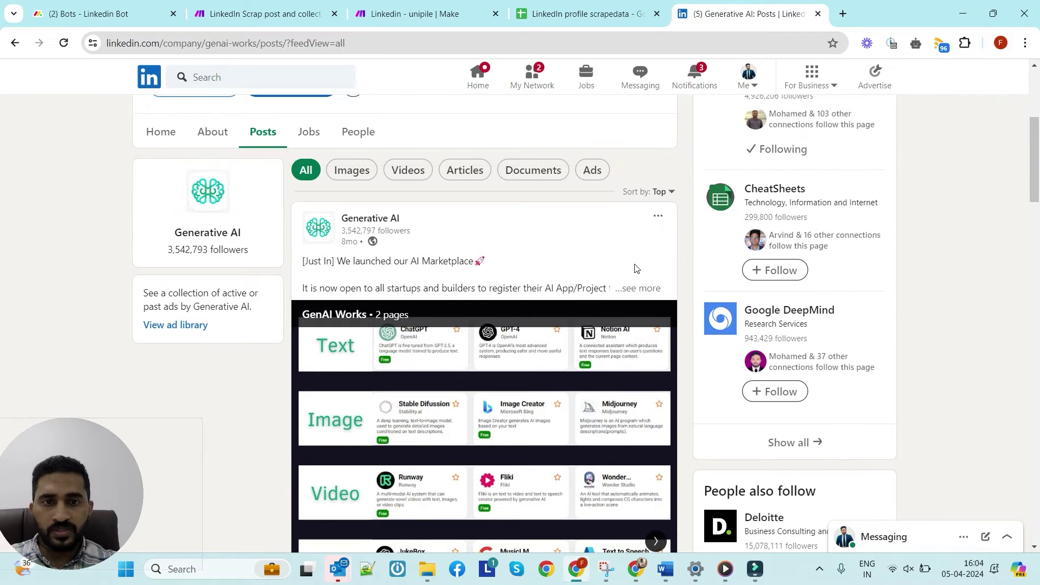
{"action": "left_click", "coordinate": [658, 216]}
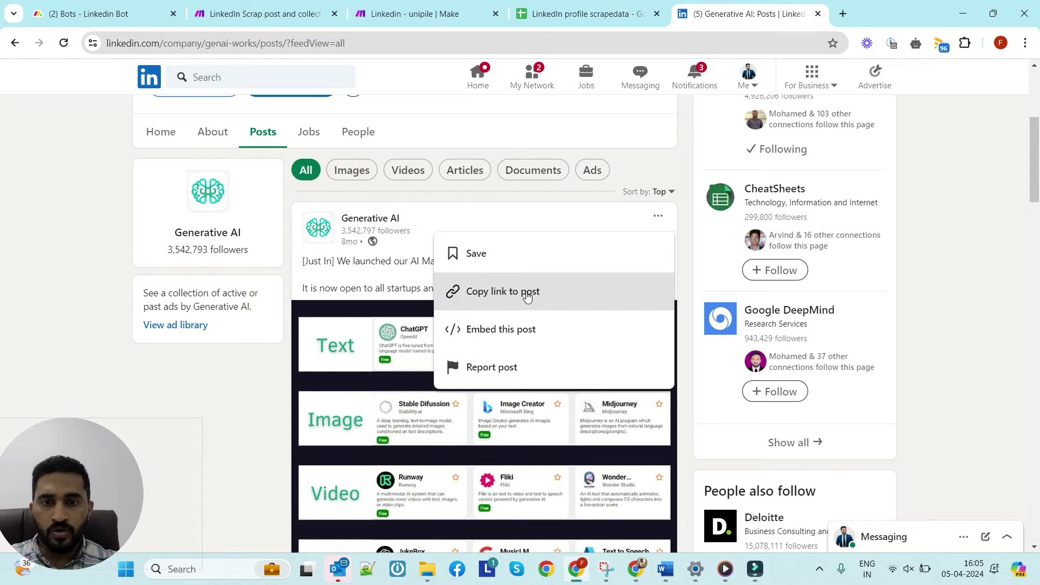
{"action": "left_click", "coordinate": [524, 296]}
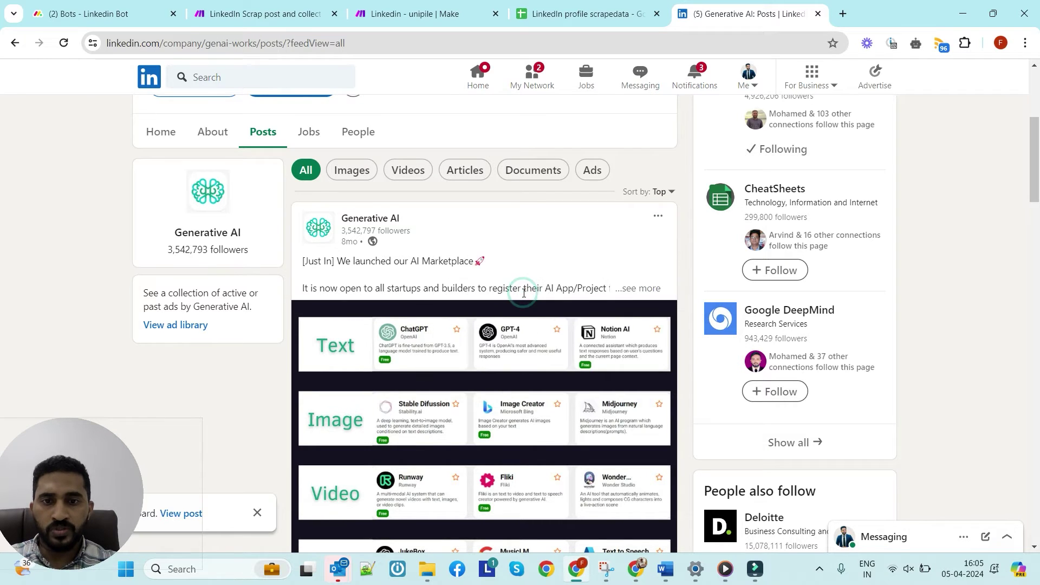
Step: Replace the INPUT module's old LinkedIn Post Url with the copied genai-works post link
{"action": "key", "text": "ctrl+2"}
{"action": "left_click", "coordinate": [171, 287]}
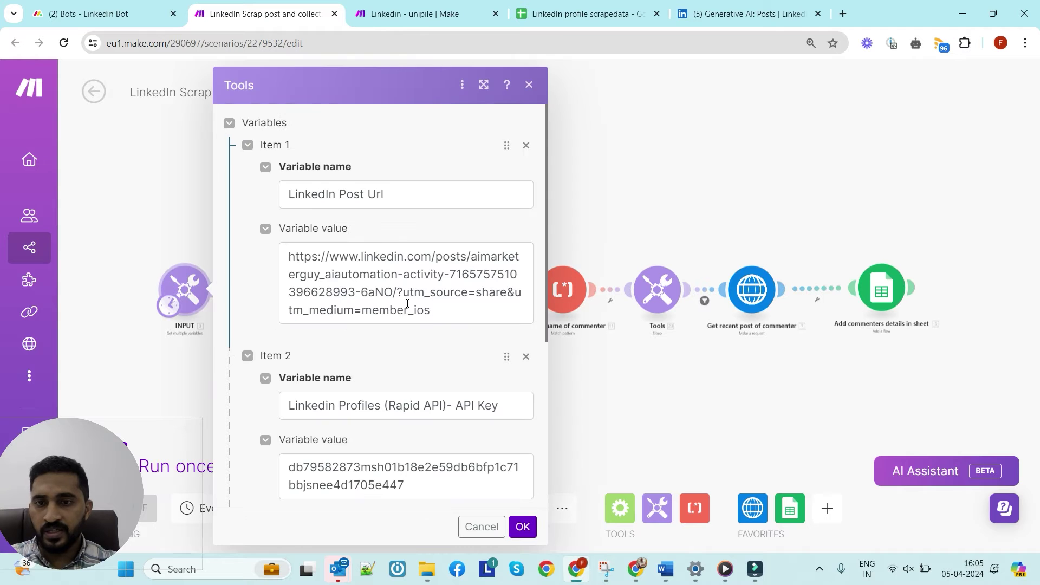
{"action": "left_click_drag", "start_coordinate": [426, 313], "coordinate": [313, 259]}
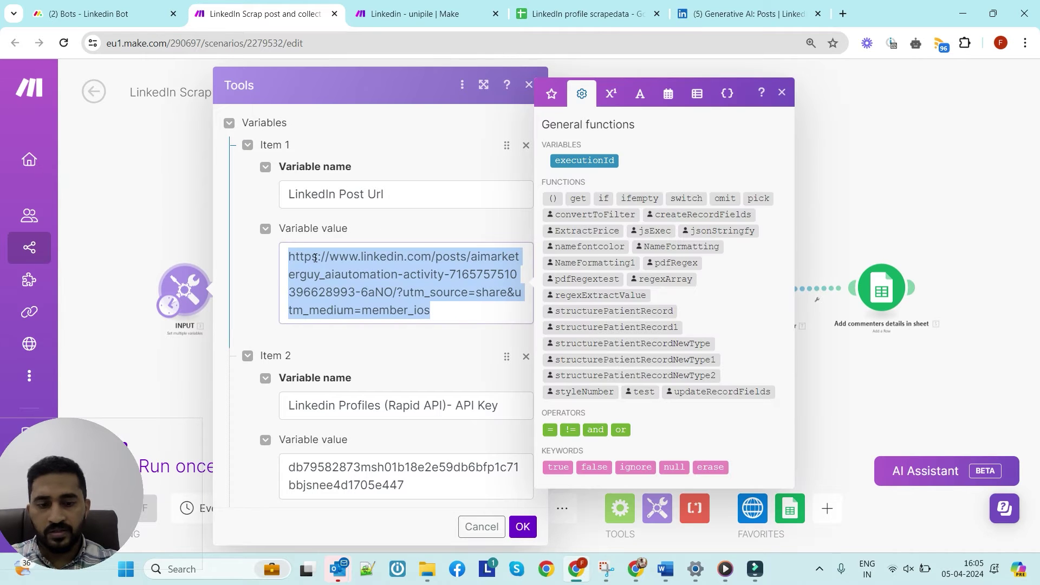
{"action": "key", "text": "BackSpace"}
{"action": "key", "text": "ctrl+v"}
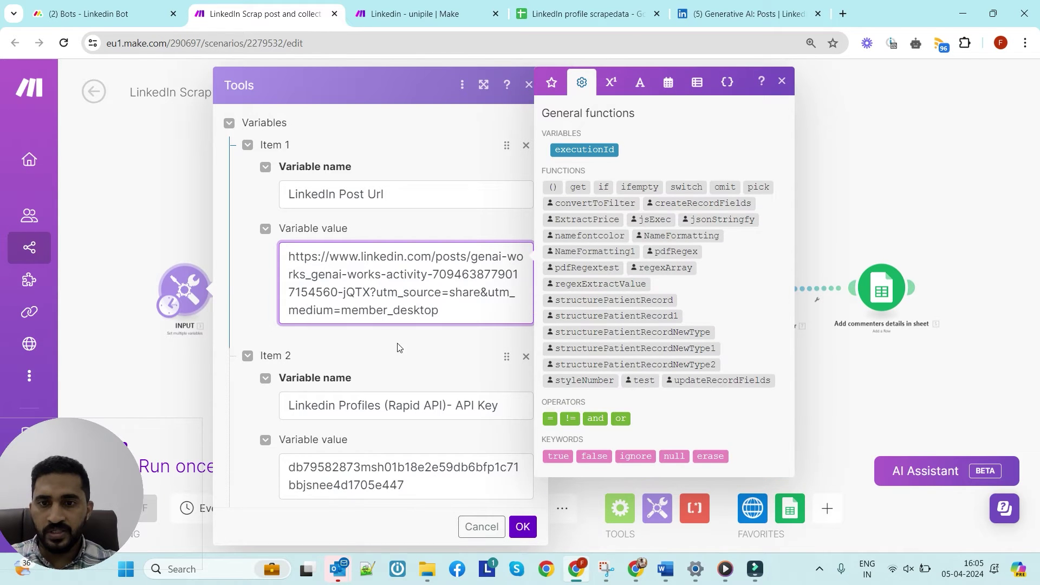
{"action": "left_click", "coordinate": [398, 350]}
{"action": "scroll", "coordinate": [401, 358], "scroll_direction": "down", "scroll_amount": 1}
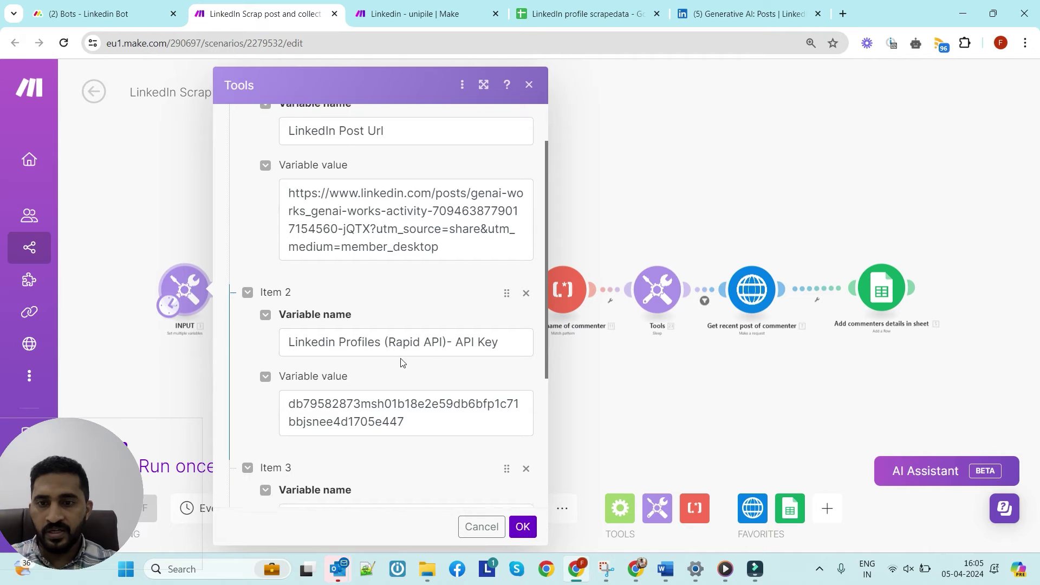
{"action": "scroll", "coordinate": [402, 363], "scroll_direction": "up", "scroll_amount": 1}
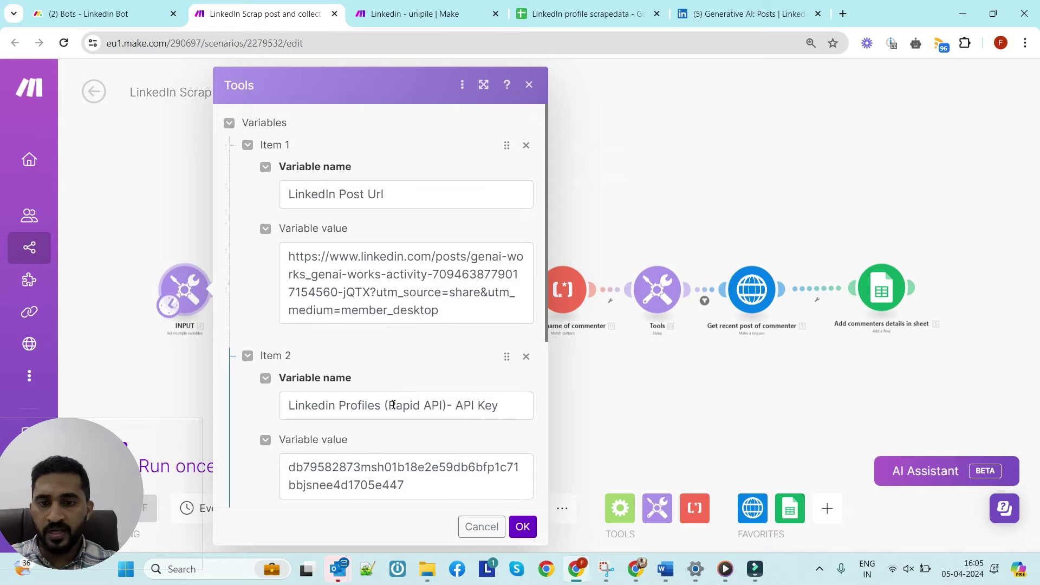
{"action": "scroll", "coordinate": [396, 409], "scroll_direction": "down", "scroll_amount": 3}
{"action": "scroll", "coordinate": [395, 409], "scroll_direction": "up", "scroll_amount": 2}
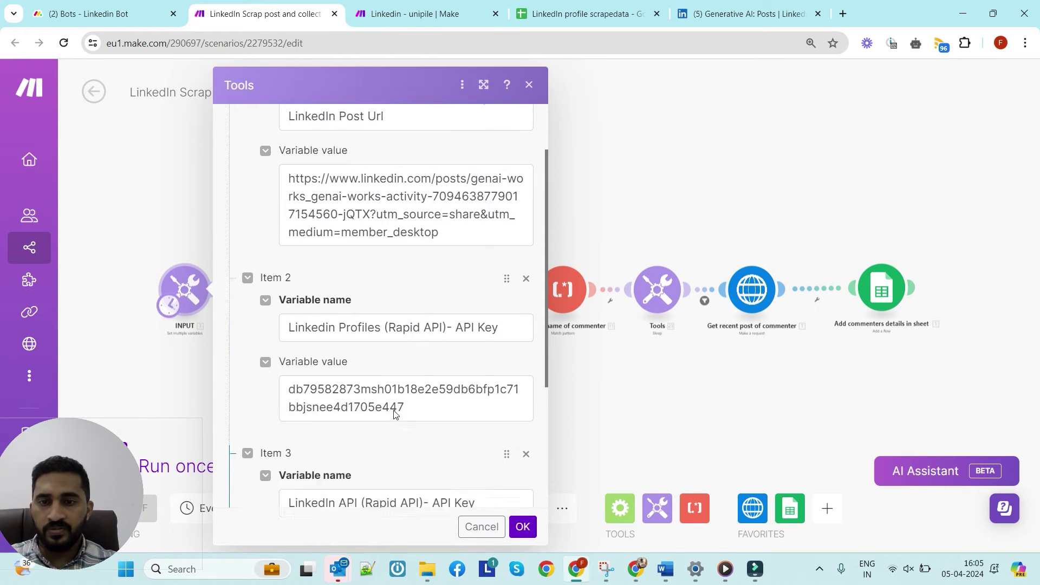
{"action": "scroll", "coordinate": [372, 362], "scroll_direction": "up", "scroll_amount": 1}
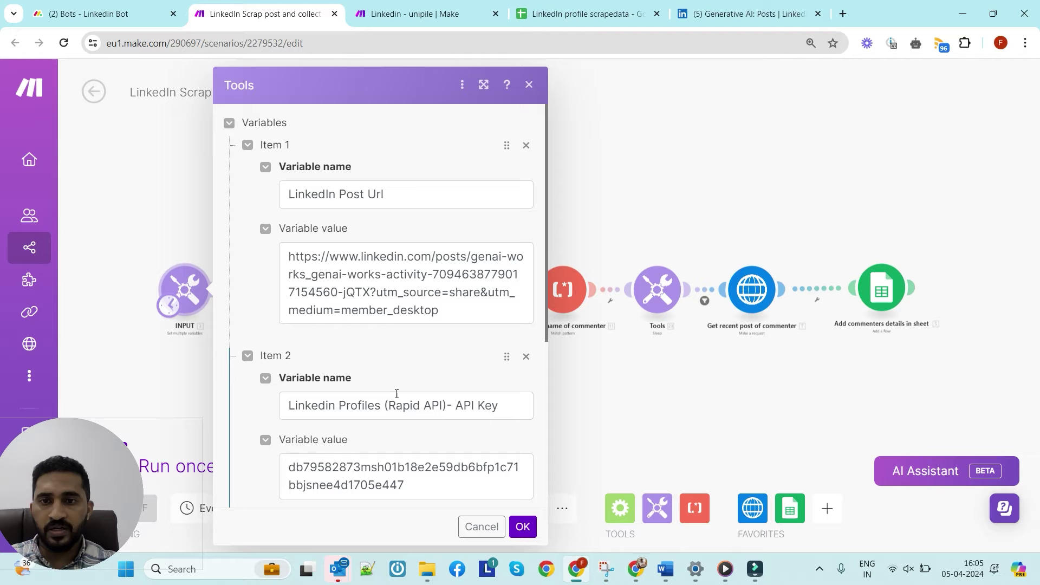
{"action": "left_click", "coordinate": [529, 85]}
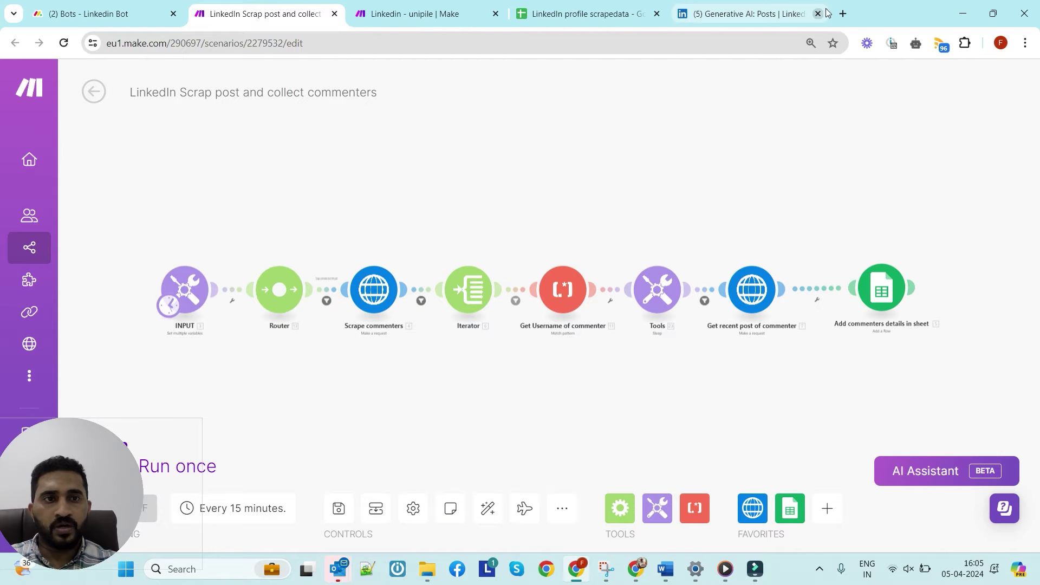
Step: Go to RapidAPI and open the Linkedin Profiles API from a 'linkedin profiles' search
{"action": "left_click", "coordinate": [843, 14]}
{"action": "type", "text": "rapidapi.com/search/twitter api for user info"}
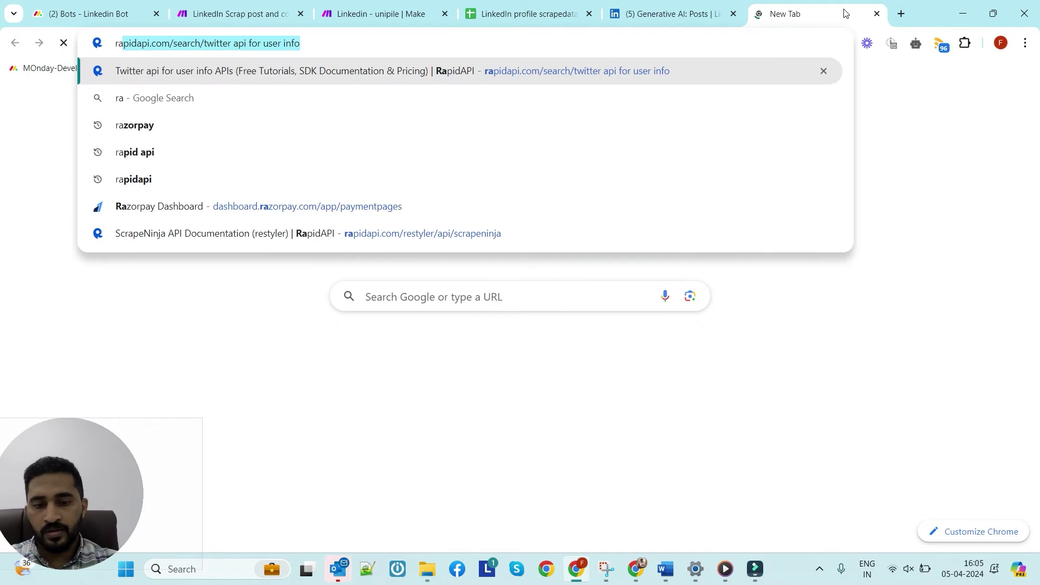
{"action": "key", "text": "Return"}
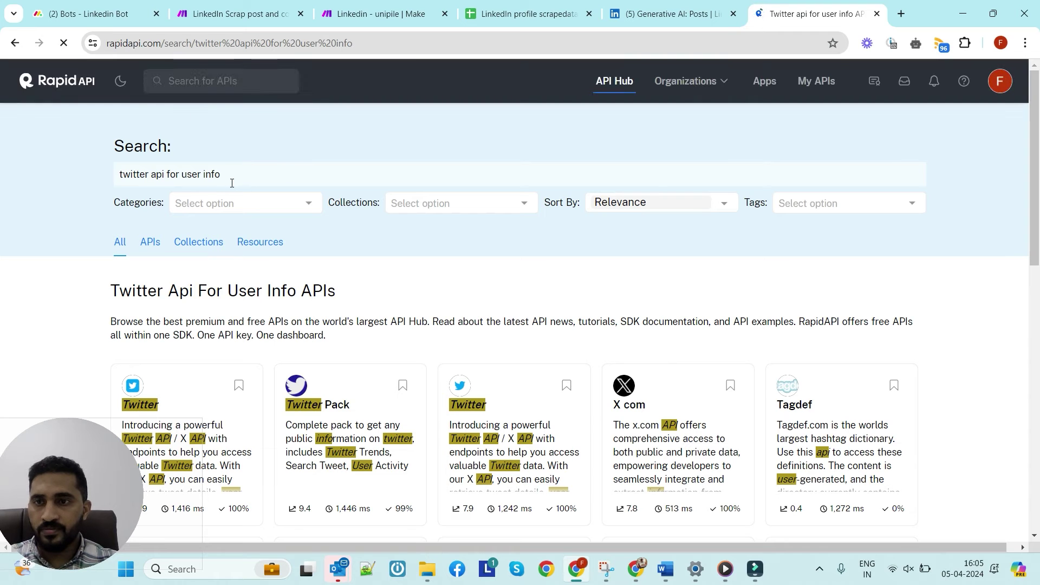
{"action": "left_click", "coordinate": [209, 81]}
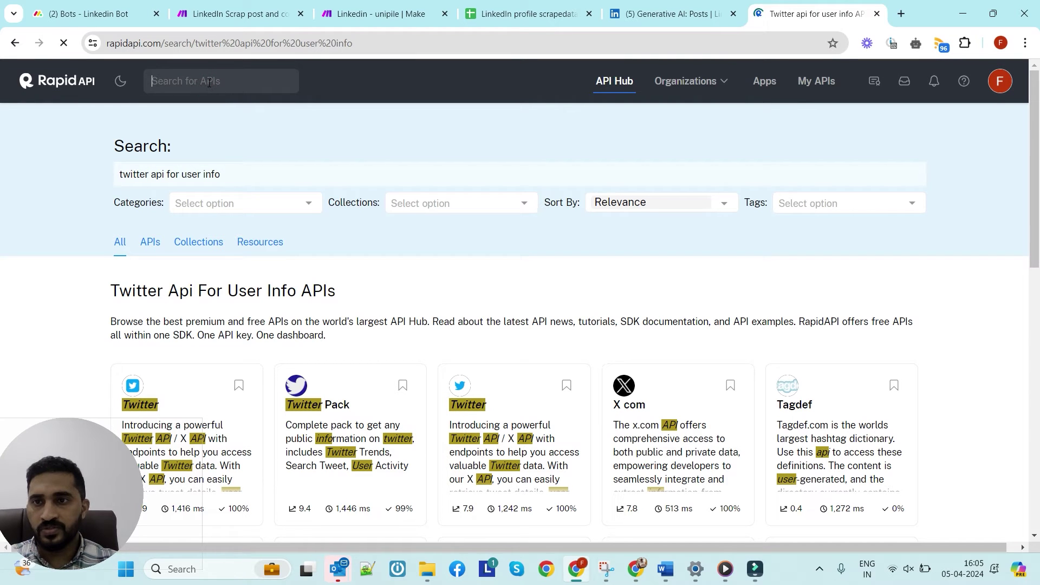
{"action": "type", "text": "linkedin "}
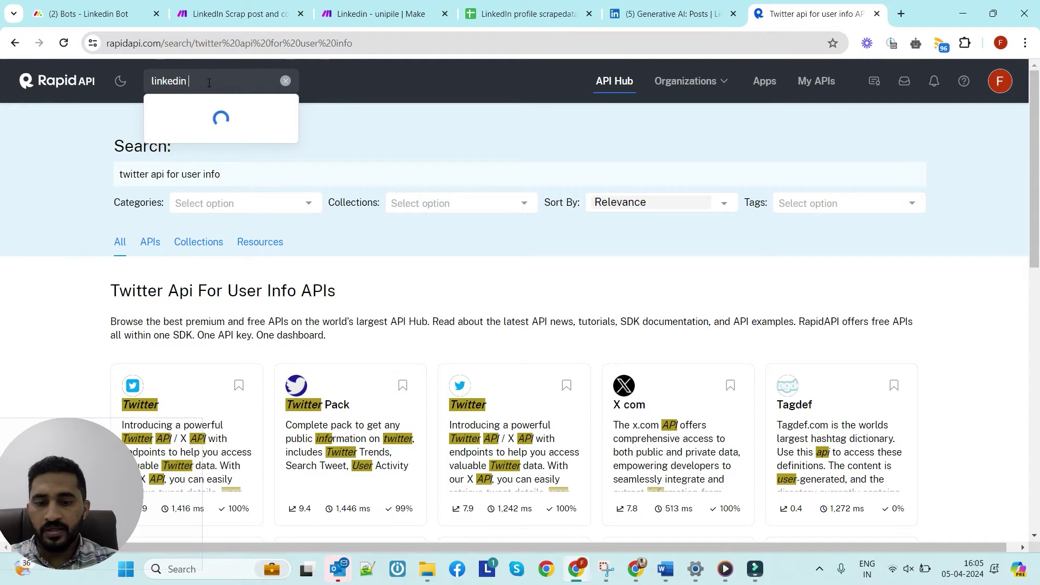
{"action": "type", "text": "profiles"}
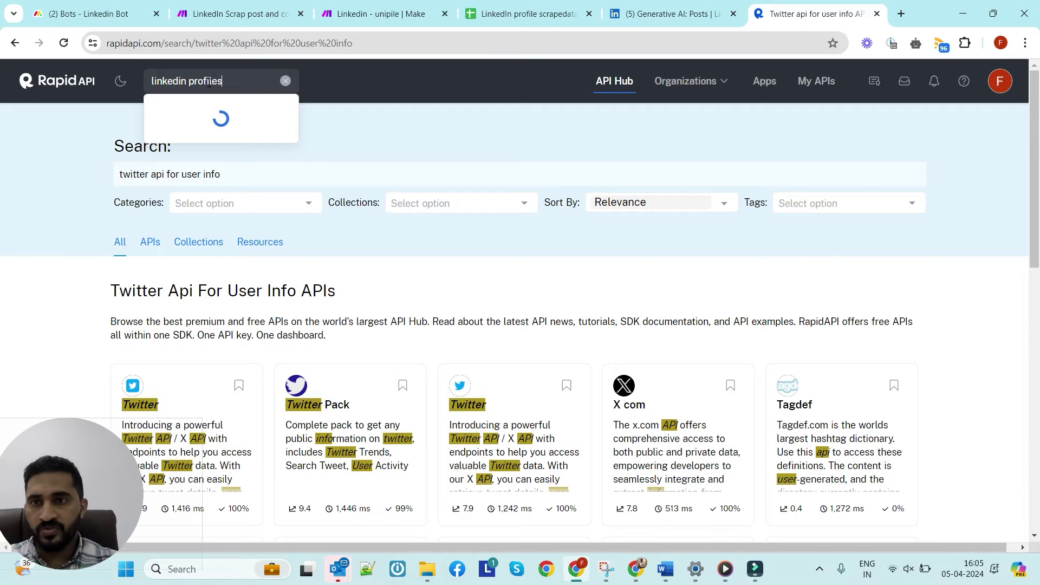
{"action": "key", "text": "Return"}
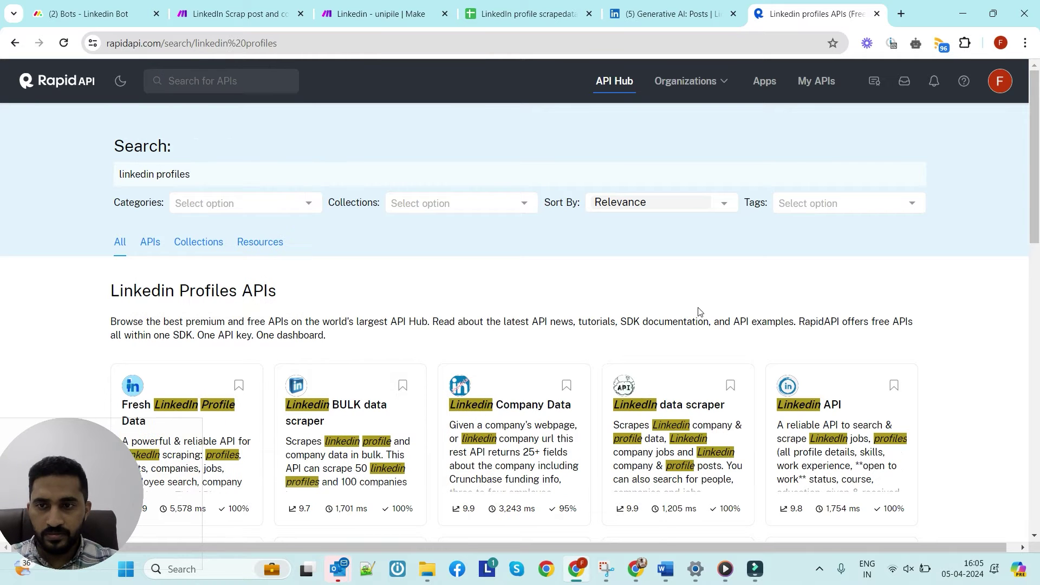
{"action": "scroll", "coordinate": [726, 340], "scroll_direction": "down", "scroll_amount": 1}
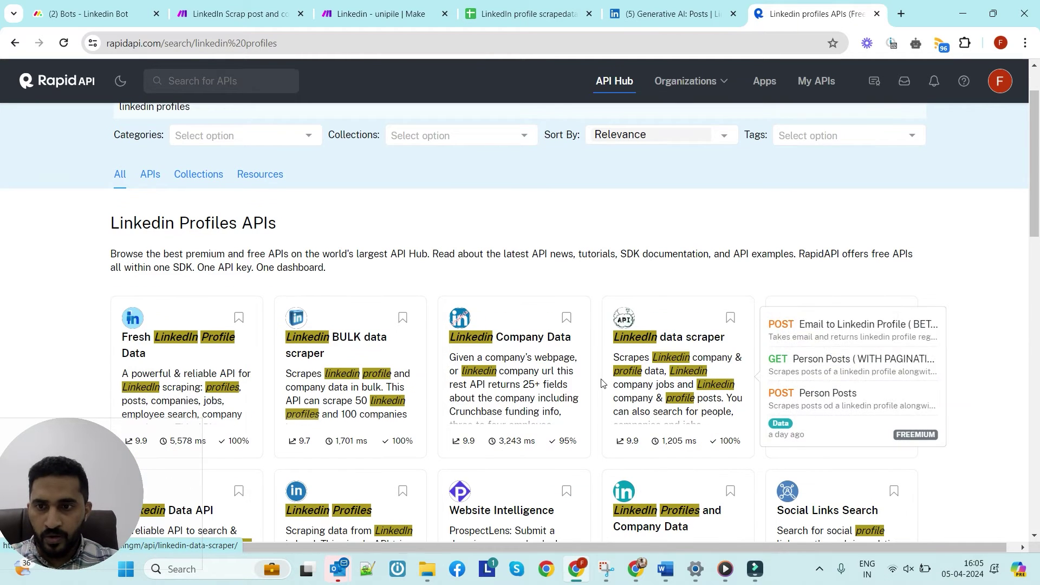
{"action": "scroll", "coordinate": [622, 395], "scroll_direction": "down", "scroll_amount": 1}
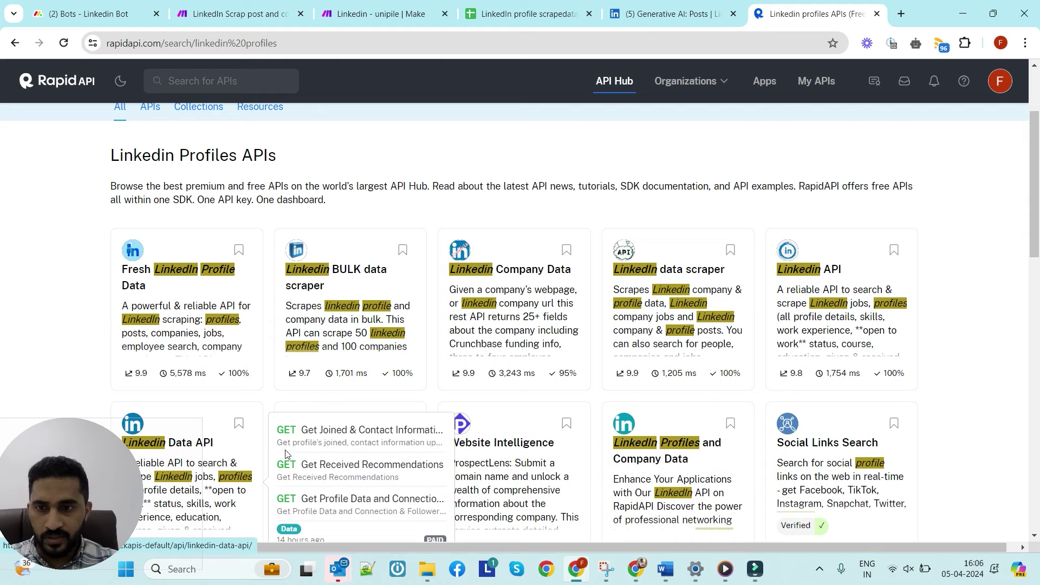
{"action": "left_click", "coordinate": [321, 443]}
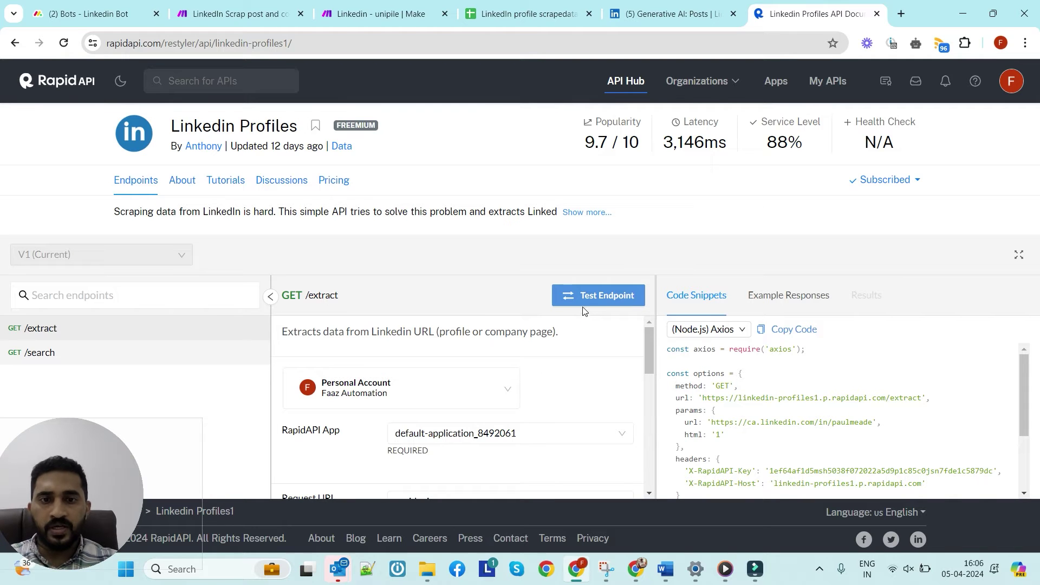
Step: Test the GET /extract endpoint and review its headers in the Node.js snippet
{"action": "left_click", "coordinate": [605, 297]}
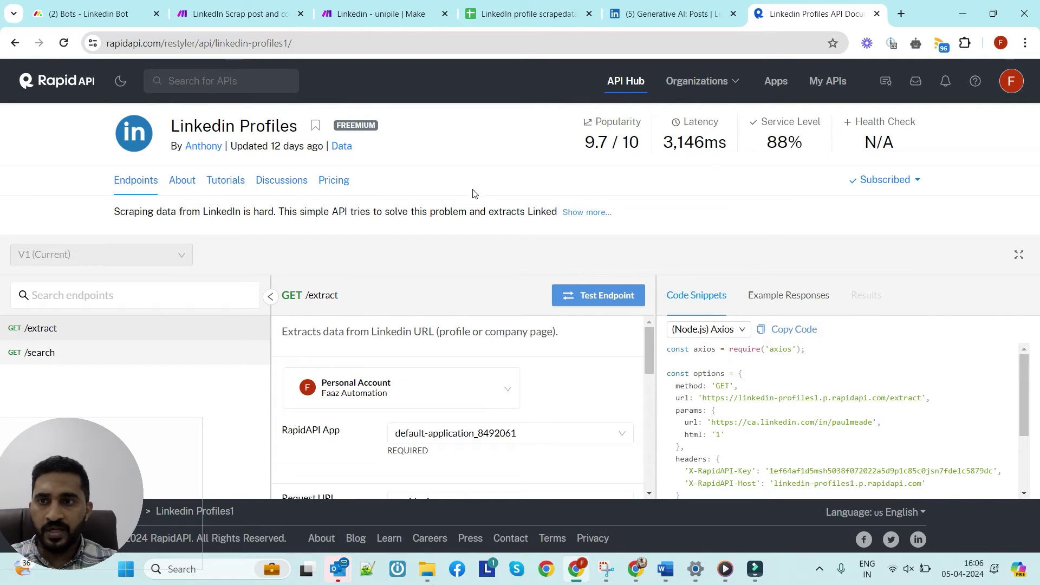
{"action": "left_click", "coordinate": [578, 295]}
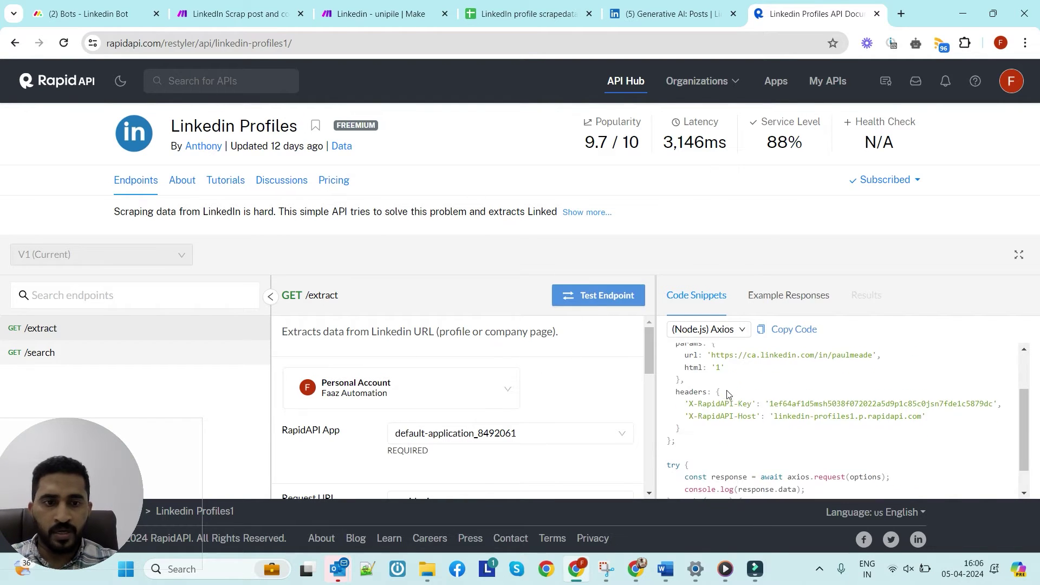
{"action": "scroll", "coordinate": [759, 401], "scroll_direction": "down", "scroll_amount": 1}
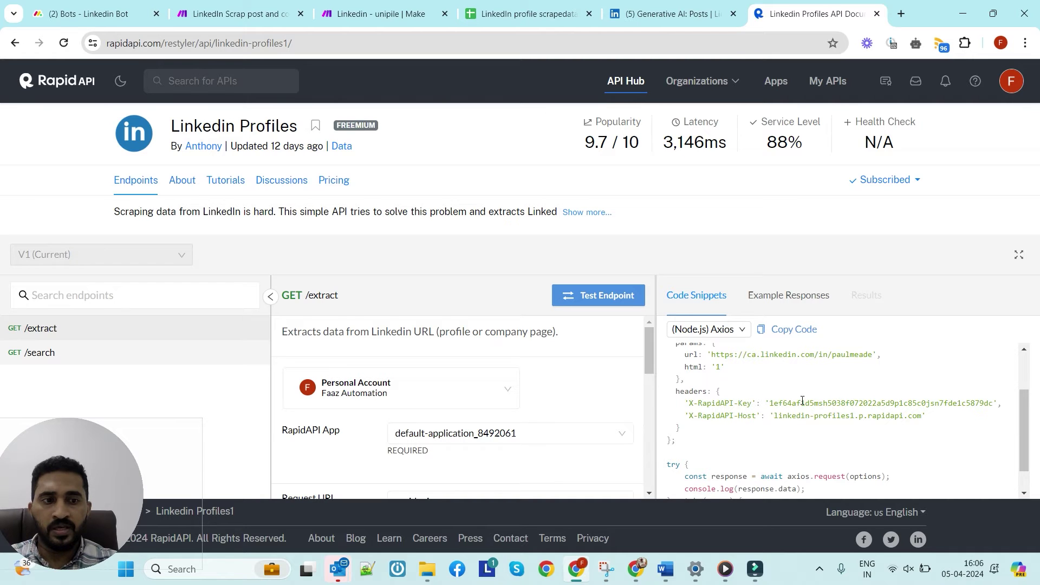
Step: Select the Linkedin Profiles (Rapid API)- API Key value under the INPUT module's Item 2
{"action": "left_click", "coordinate": [247, 14]}
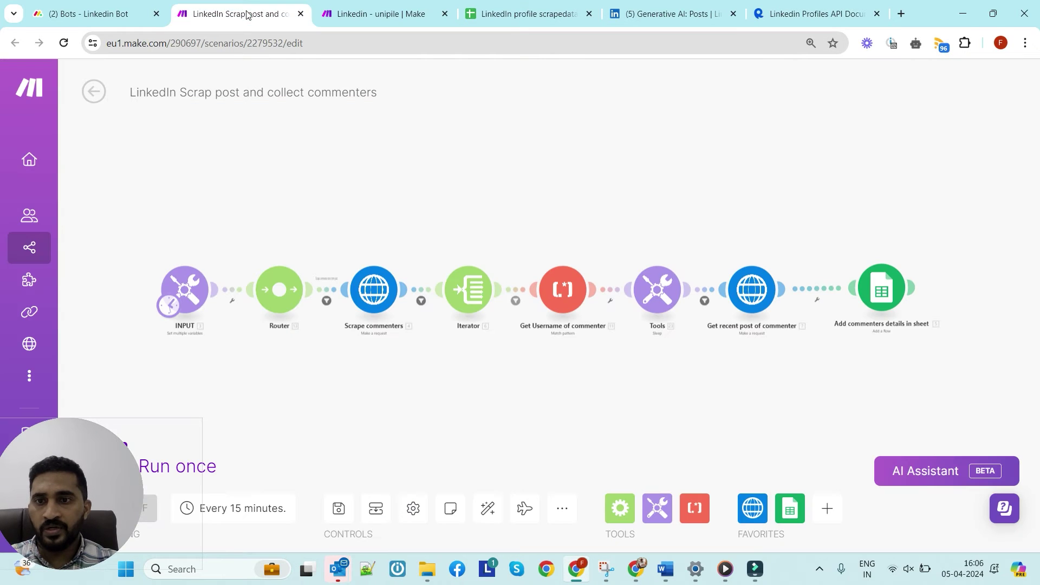
{"action": "left_click", "coordinate": [183, 283]}
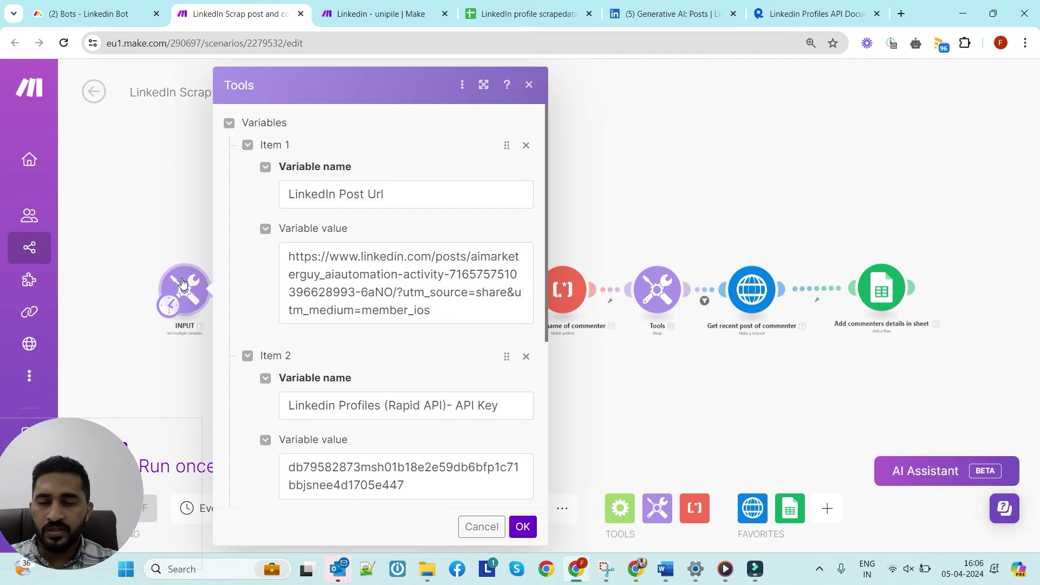
{"action": "scroll", "coordinate": [331, 352], "scroll_direction": "down", "scroll_amount": 3}
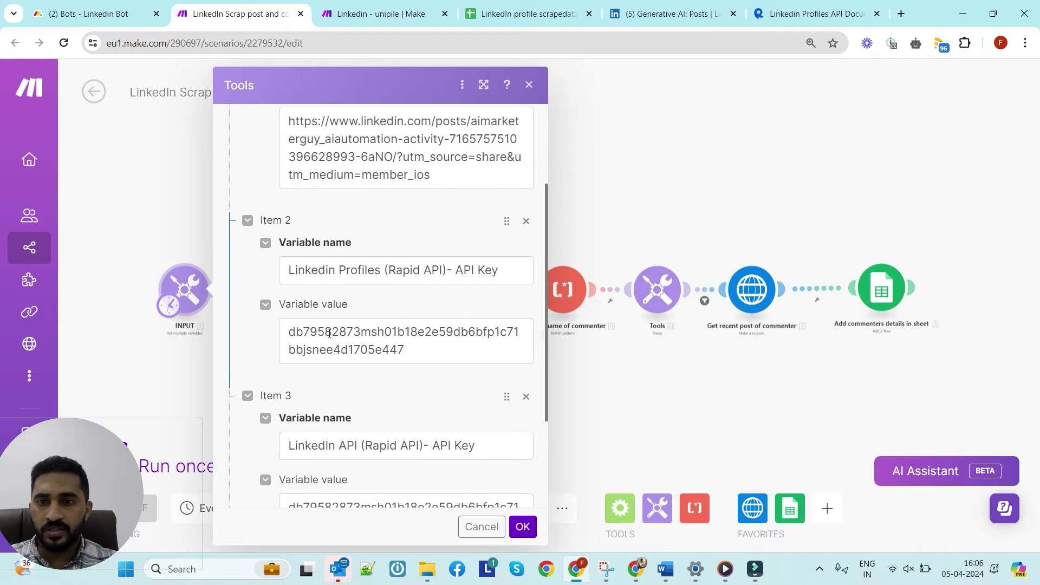
{"action": "triple_click", "coordinate": [329, 332]}
{"action": "scroll", "coordinate": [336, 325], "scroll_direction": "down", "scroll_amount": 2}
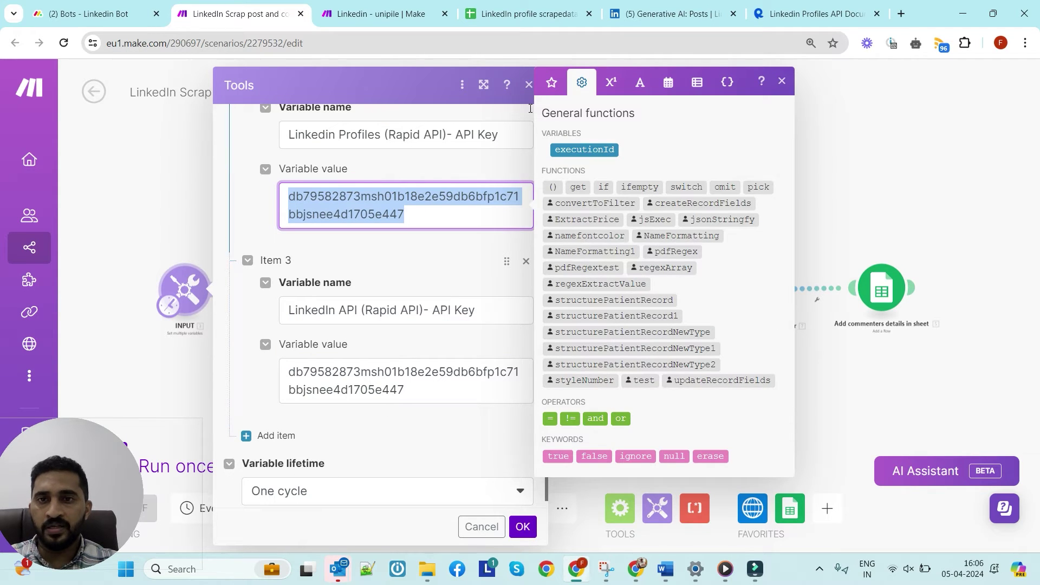
Step: Search RapidAPI for 'Linkedin API' and open RockApis' Linkedin API page
{"action": "left_click", "coordinate": [789, 14]}
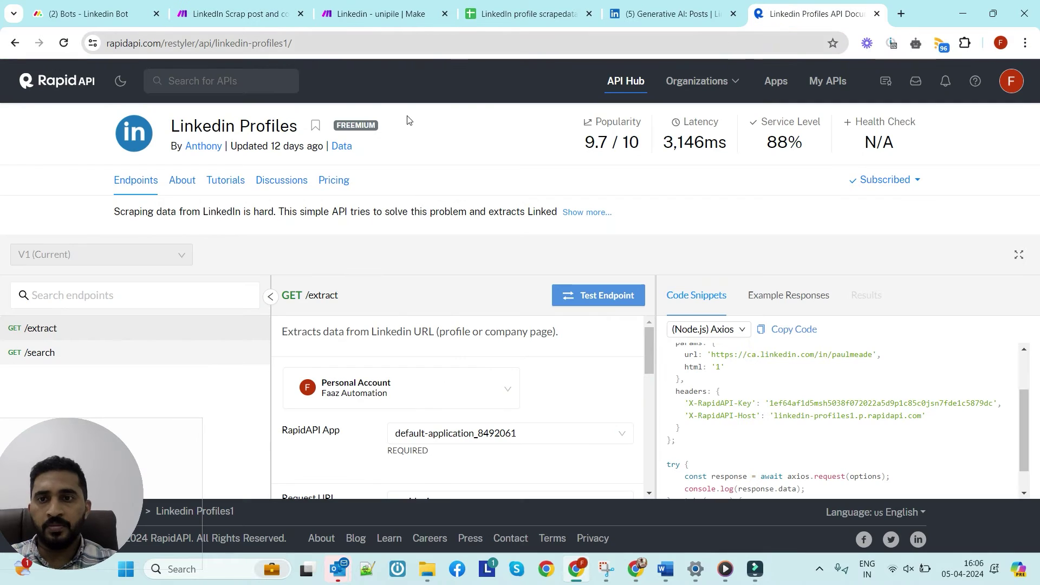
{"action": "left_click", "coordinate": [256, 74]}
{"action": "type", "text": "Li"}
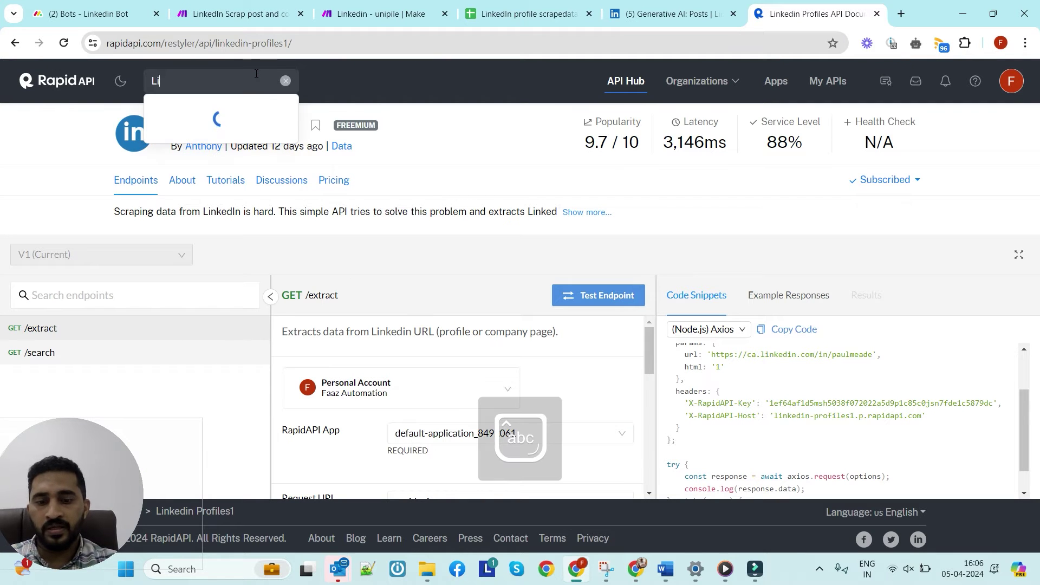
{"action": "type", "text": "nkedin A"}
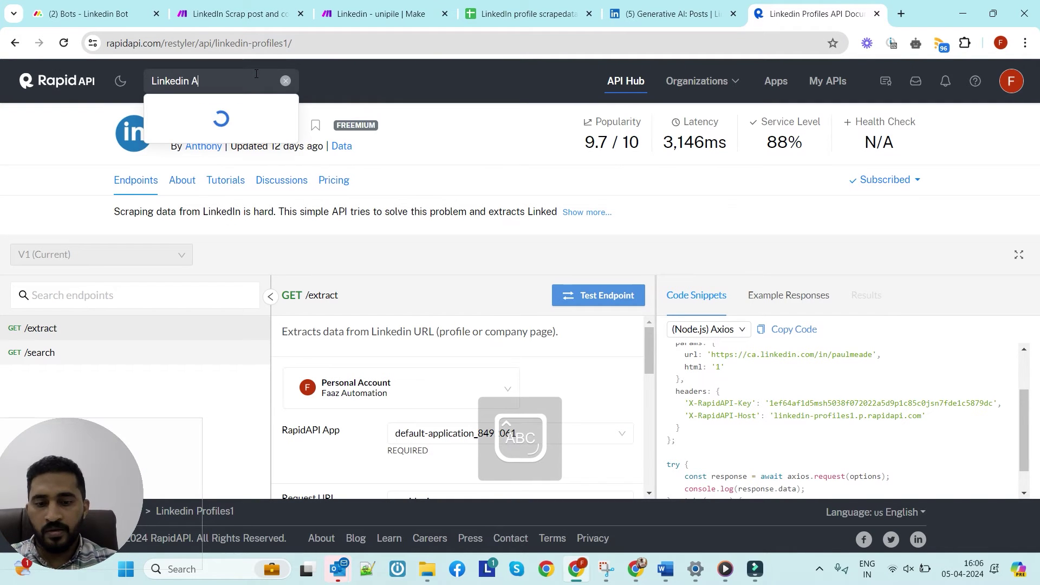
{"action": "type", "text": "PI"}
{"action": "key", "text": "Return"}
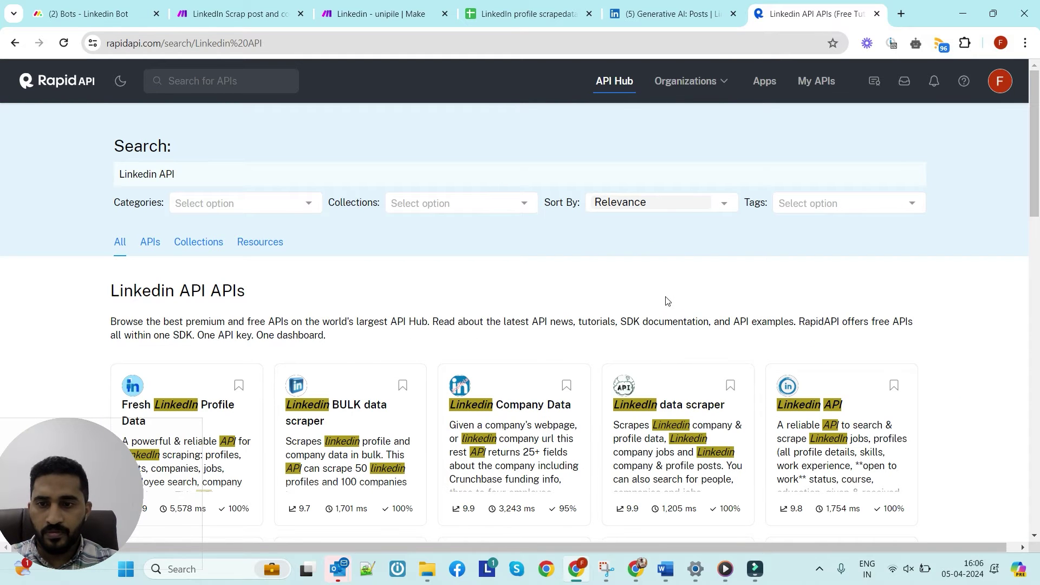
{"action": "left_click", "coordinate": [813, 404]}
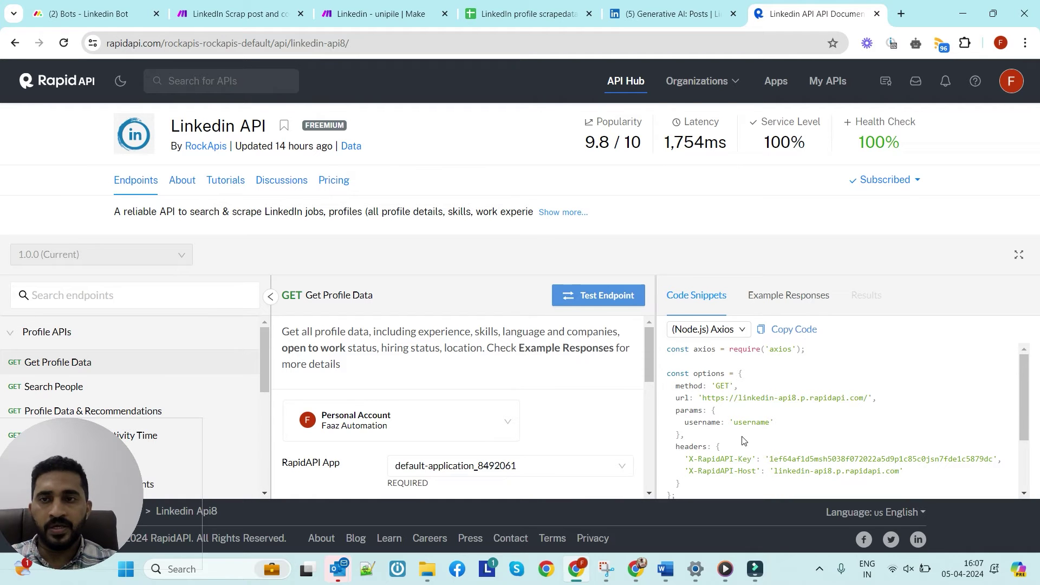
Step: Confirm the edited INPUT variables with OK
{"action": "left_click", "coordinate": [250, 10]}
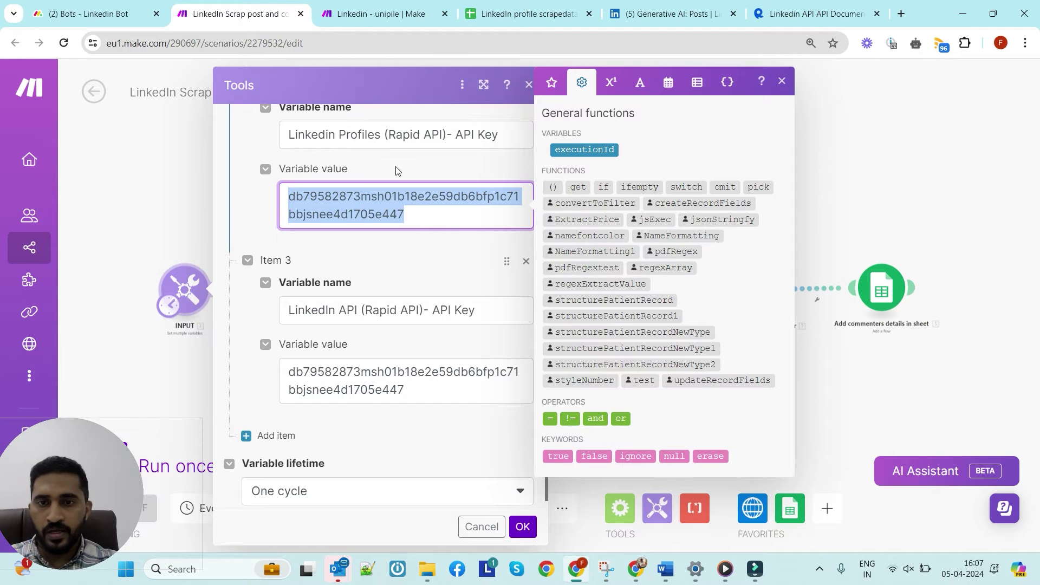
{"action": "left_click", "coordinate": [382, 345]}
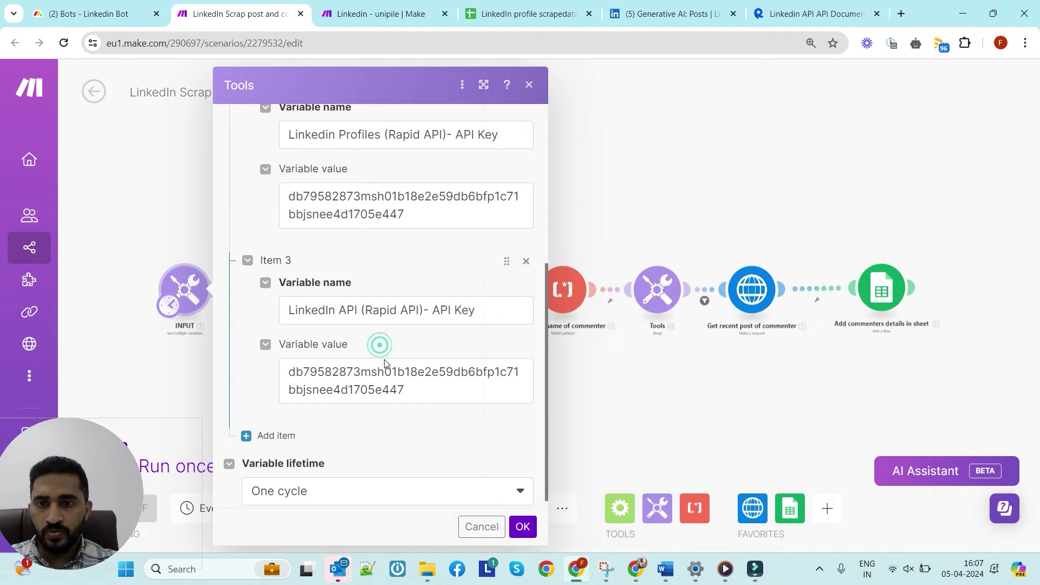
{"action": "left_click", "coordinate": [522, 528]}
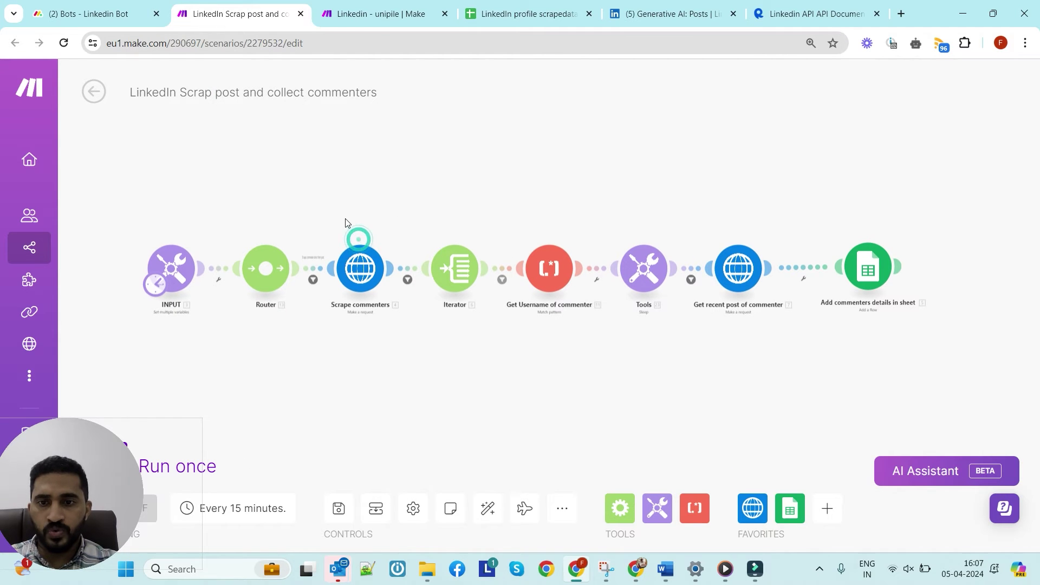
Step: Review the Scrape commenters, Get Username of commenter and Get recent post of commenter settings
{"action": "left_click", "coordinate": [360, 265]}
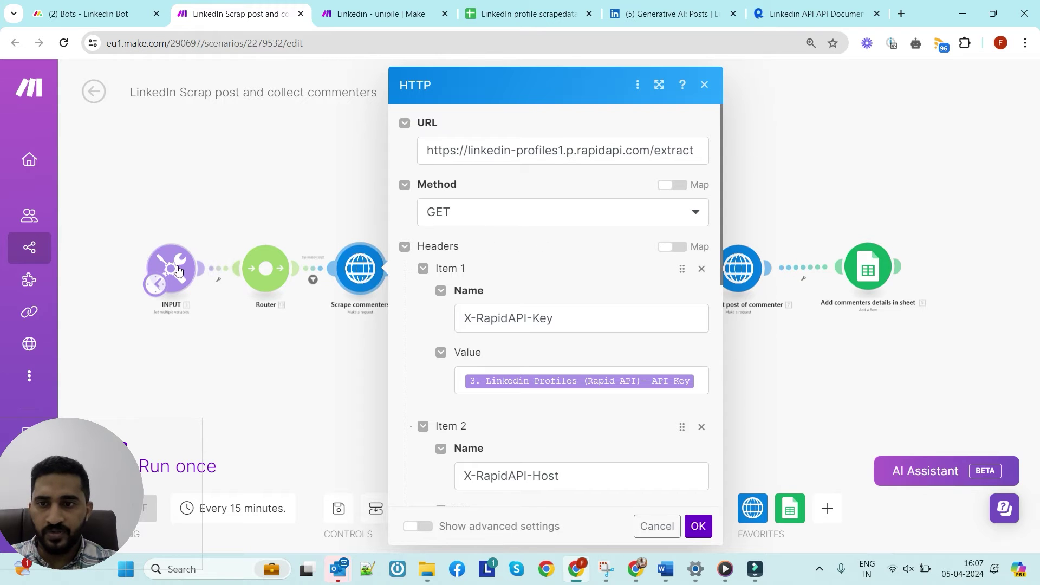
{"action": "scroll", "coordinate": [456, 236], "scroll_direction": "down", "scroll_amount": 4}
{"action": "left_click", "coordinate": [328, 187]}
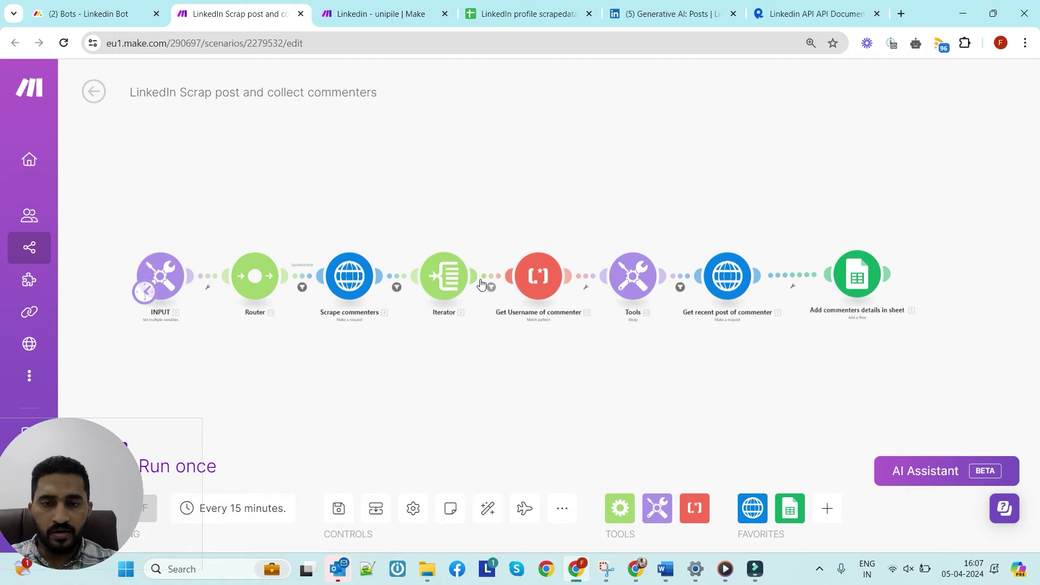
{"action": "left_click", "coordinate": [537, 275]}
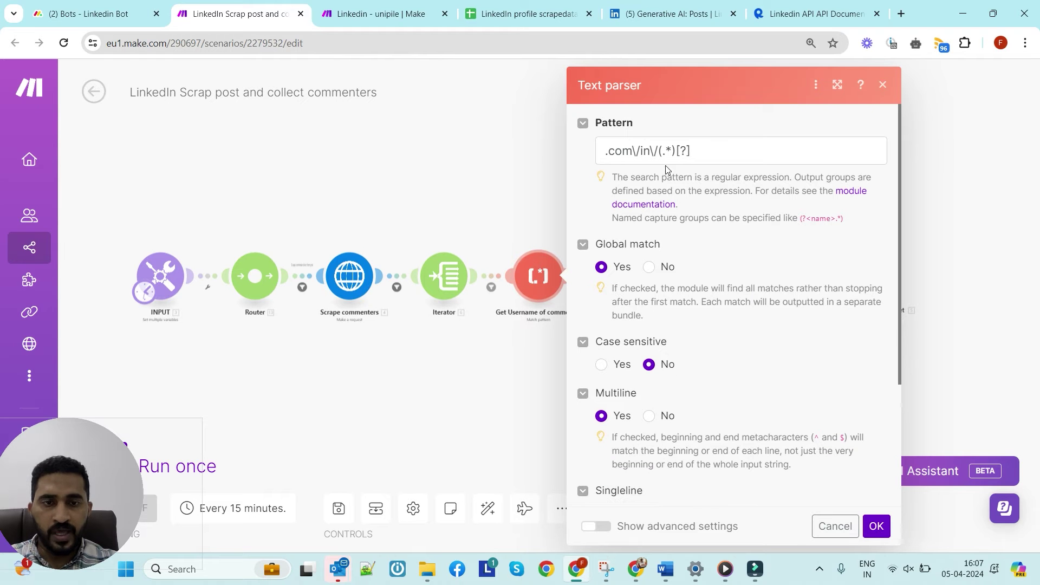
{"action": "scroll", "coordinate": [675, 189], "scroll_direction": "down", "scroll_amount": 3}
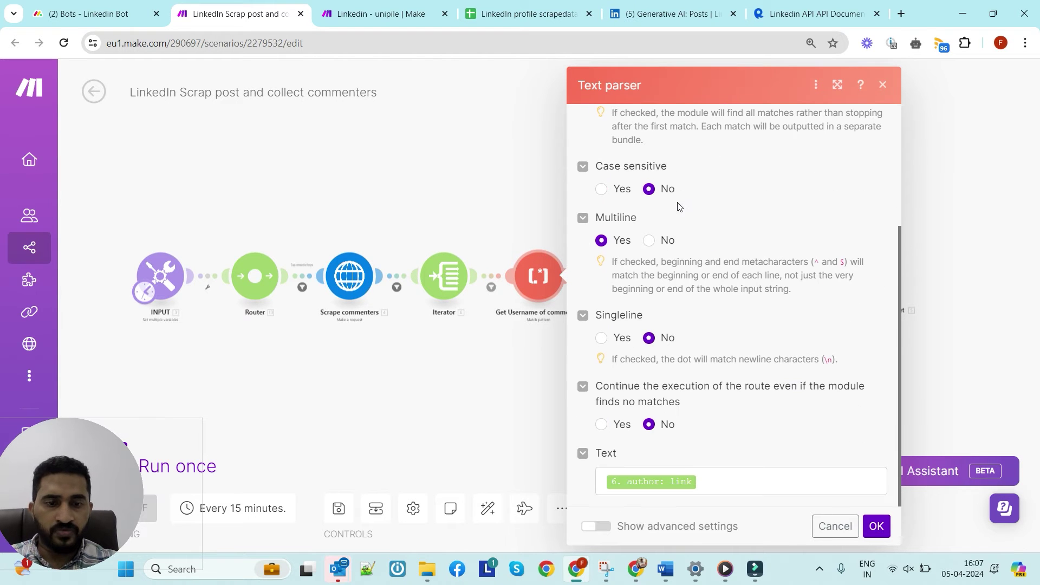
{"action": "scroll", "coordinate": [675, 227], "scroll_direction": "up", "scroll_amount": 3}
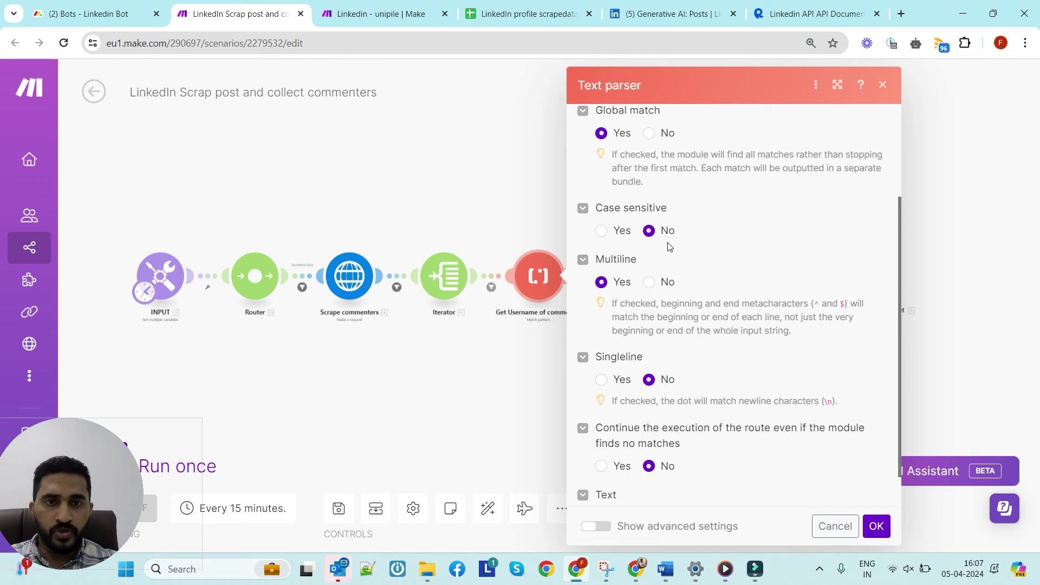
{"action": "left_click", "coordinate": [525, 197]}
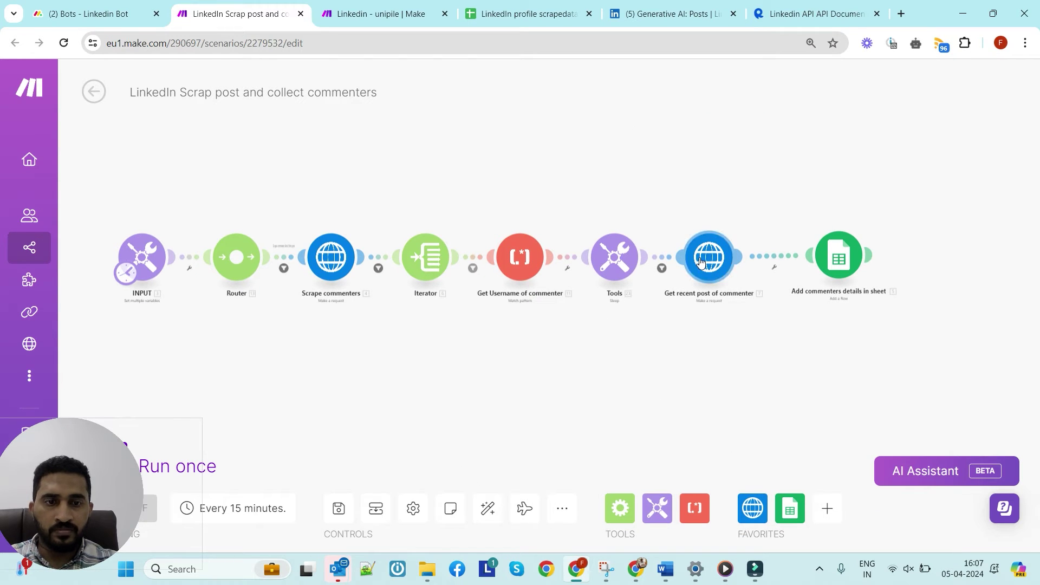
{"action": "left_click", "coordinate": [707, 256]}
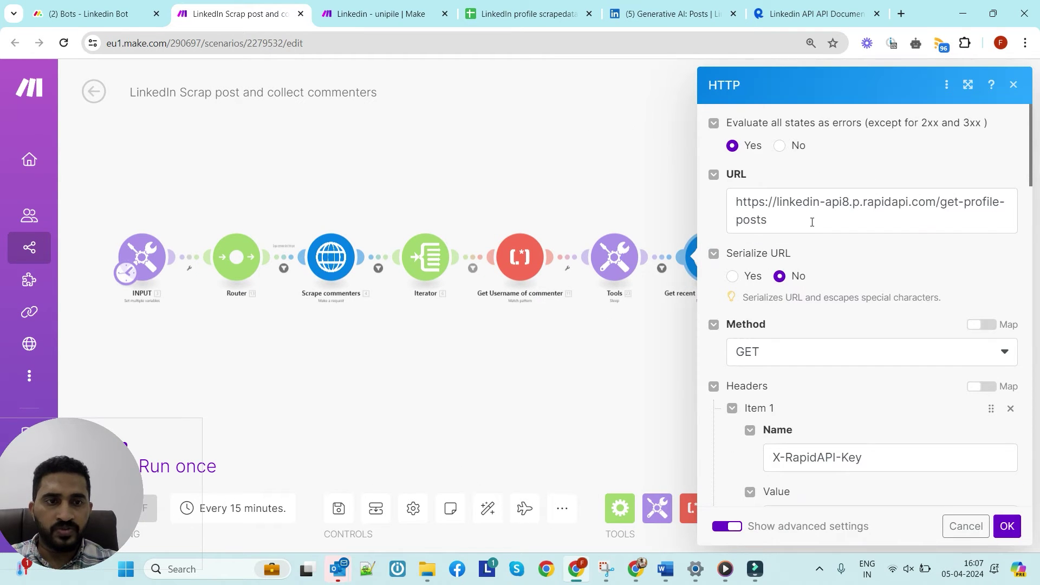
{"action": "scroll", "coordinate": [818, 244], "scroll_direction": "down", "scroll_amount": 8}
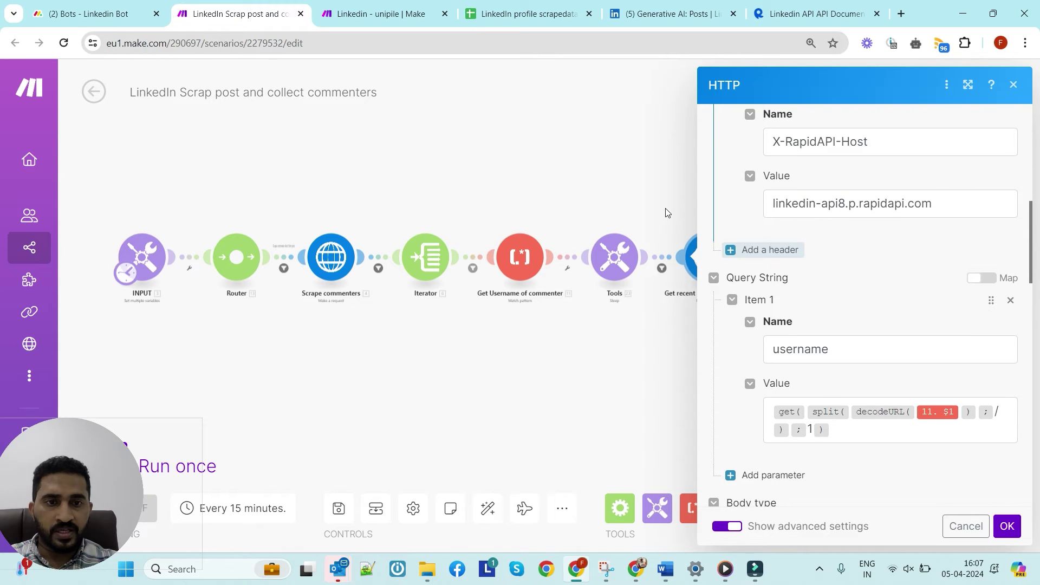
{"action": "left_click", "coordinate": [694, 222]}
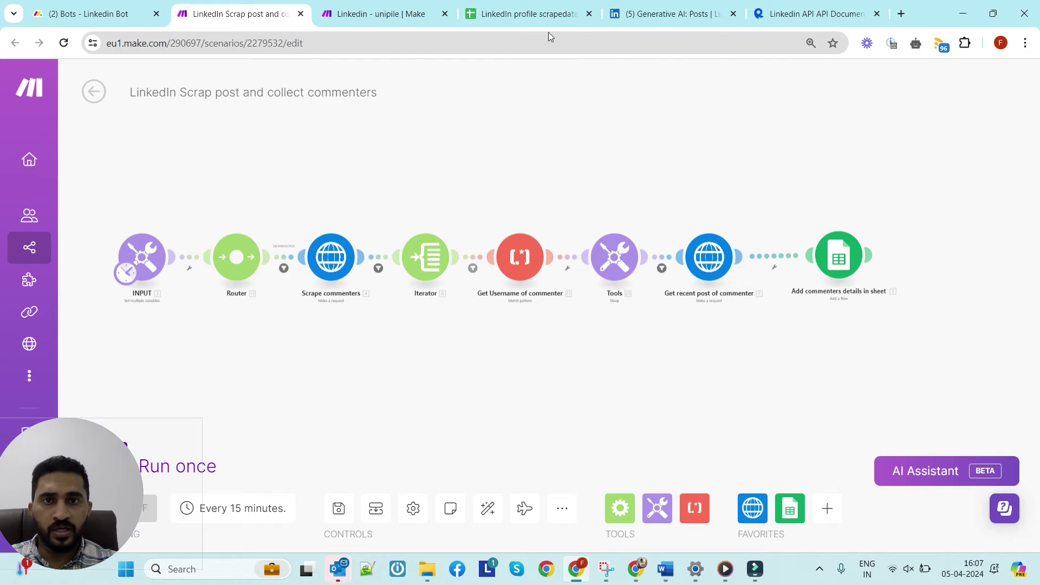
{"action": "left_click", "coordinate": [542, 15]}
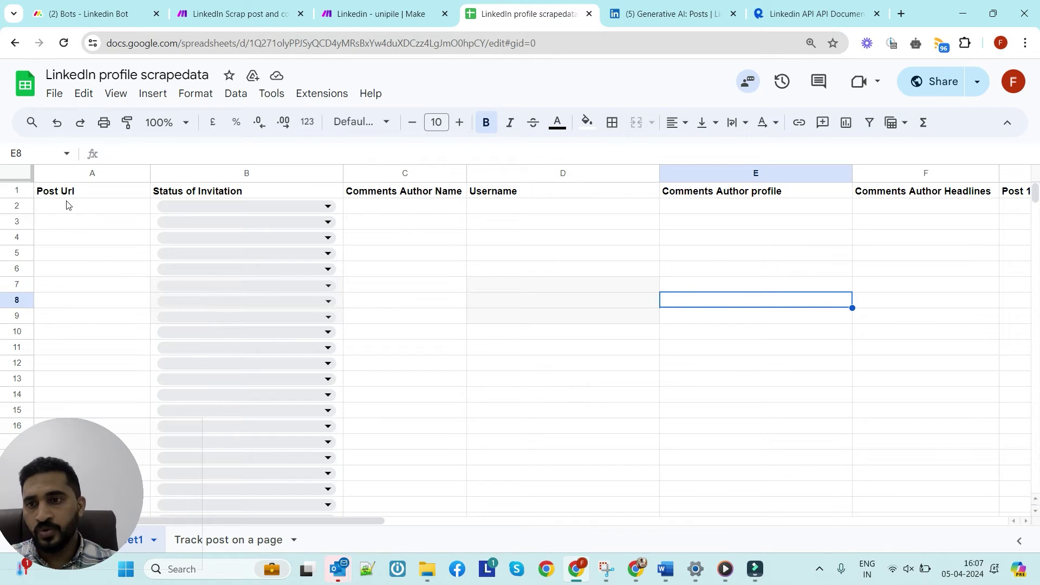
{"action": "left_click", "coordinate": [266, 207]}
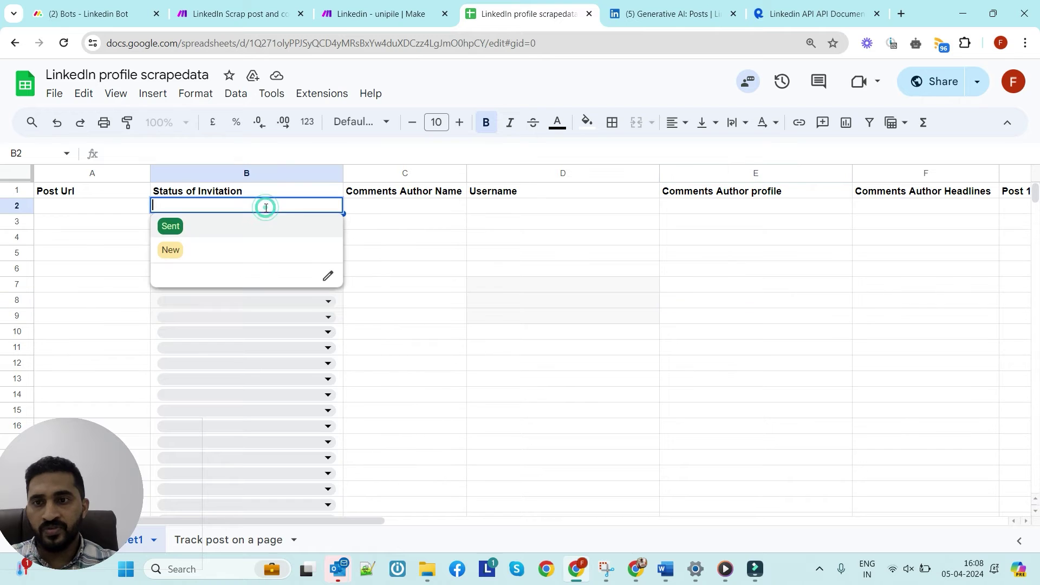
{"action": "left_click", "coordinate": [317, 147]}
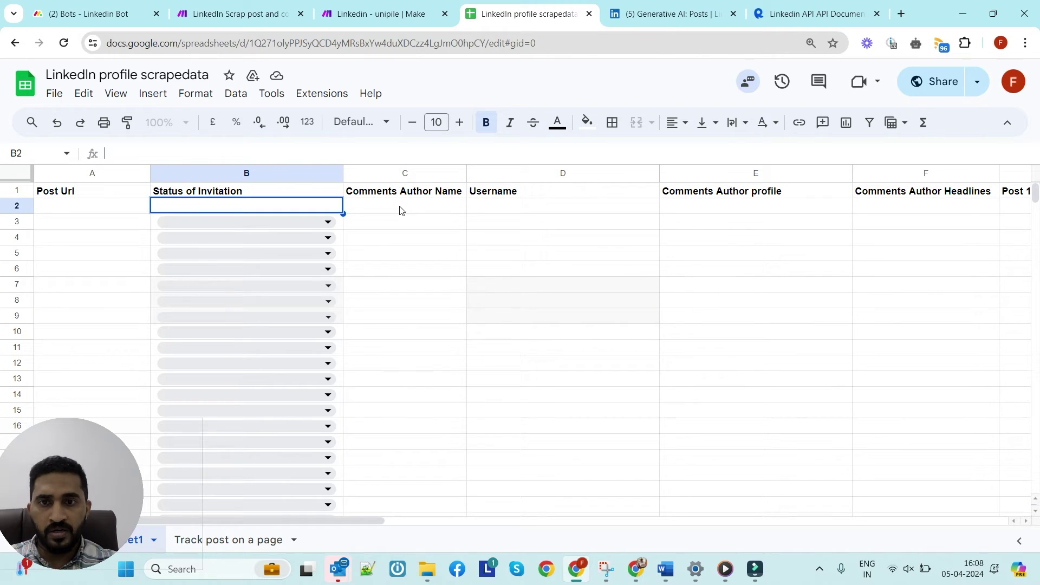
{"action": "left_click", "coordinate": [406, 207]}
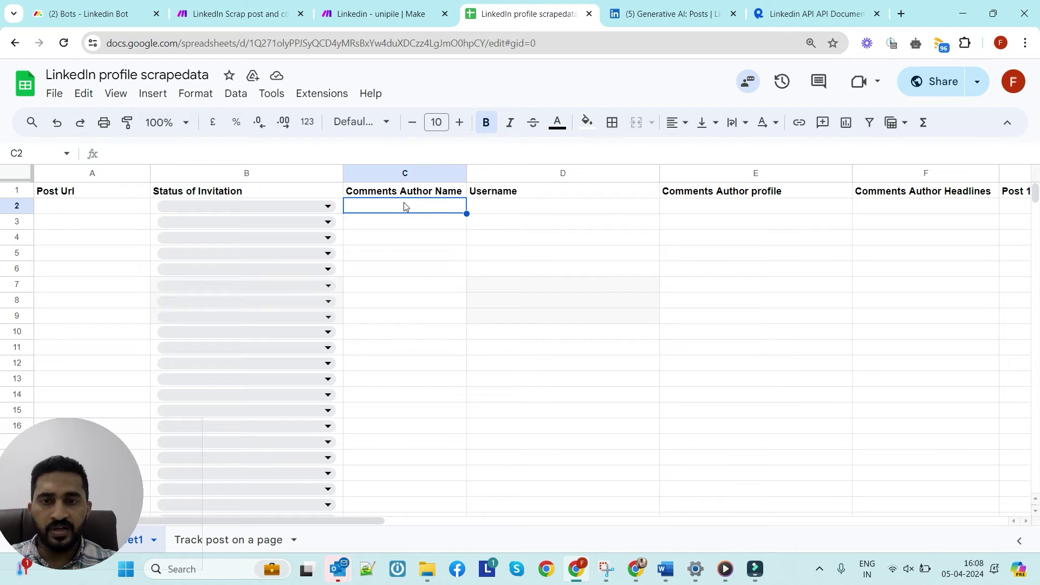
{"action": "left_click", "coordinate": [494, 209]}
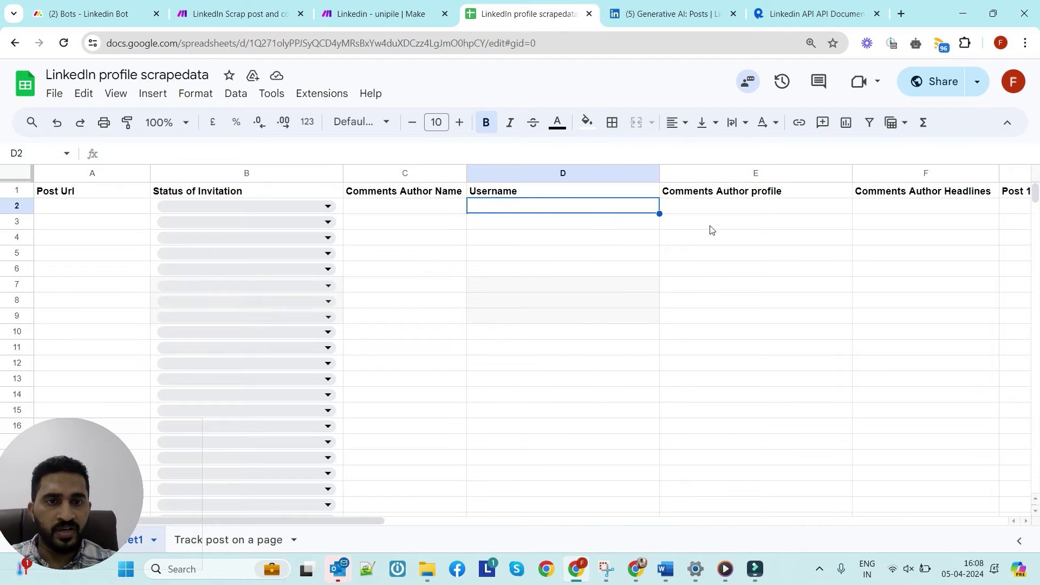
{"action": "left_click", "coordinate": [736, 209]}
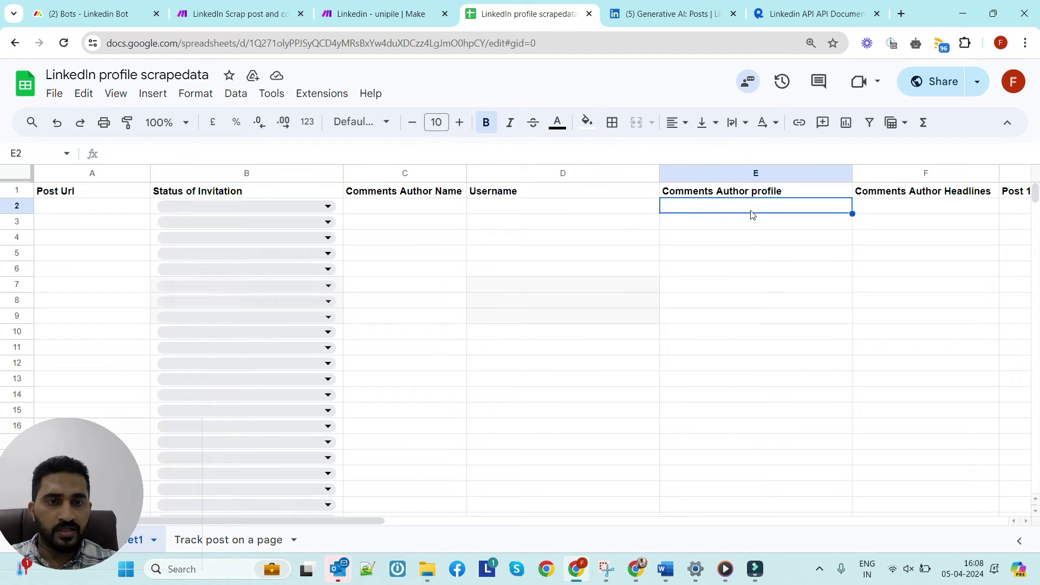
{"action": "left_click_drag", "start_coordinate": [434, 521], "coordinate": [529, 521]}
{"action": "left_click", "coordinate": [664, 211]}
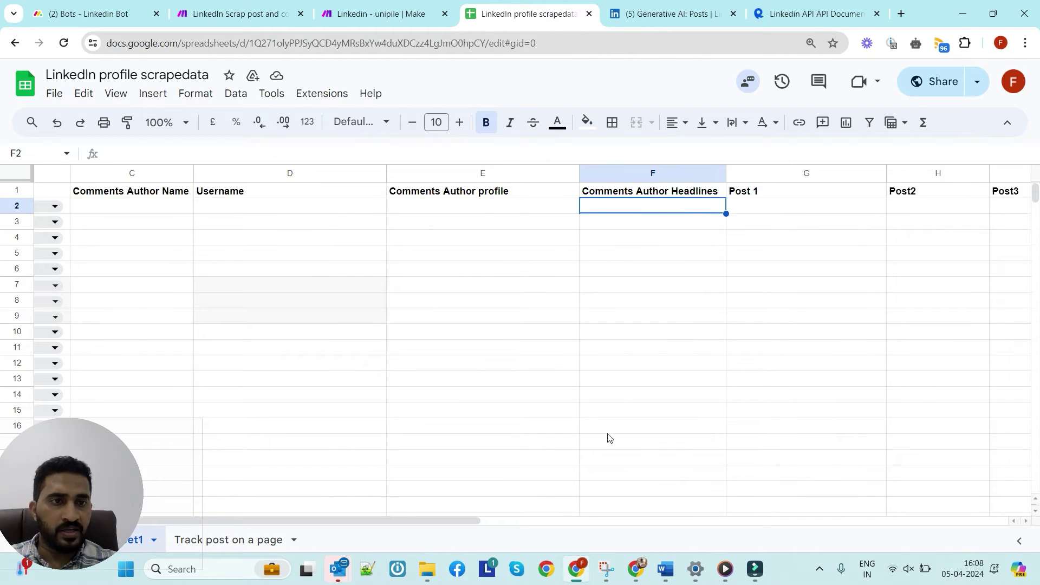
{"action": "left_click_drag", "start_coordinate": [452, 529], "coordinate": [530, 527]}
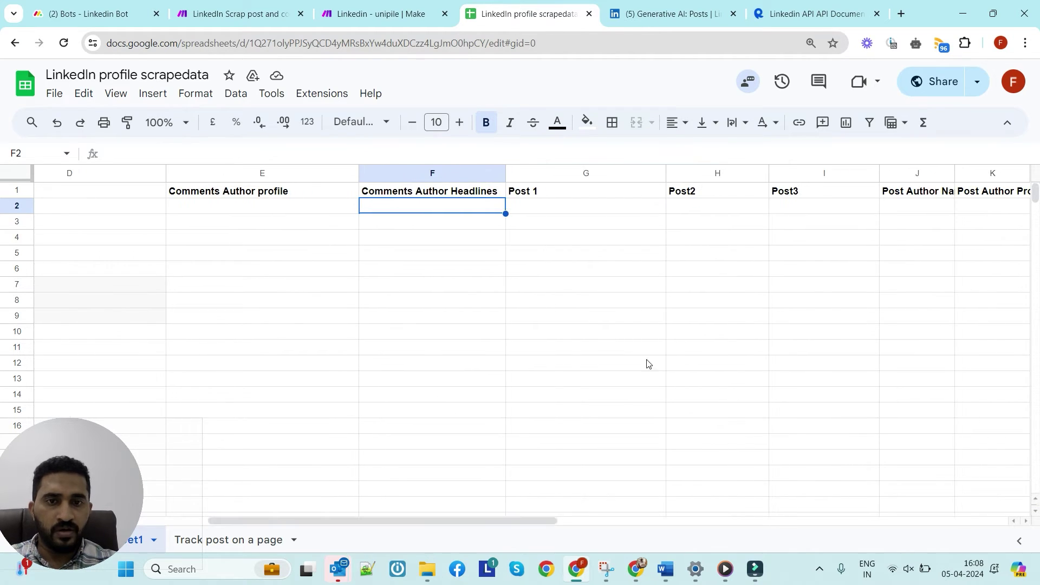
{"action": "scroll", "coordinate": [706, 332], "scroll_direction": "right", "scroll_amount": 3}
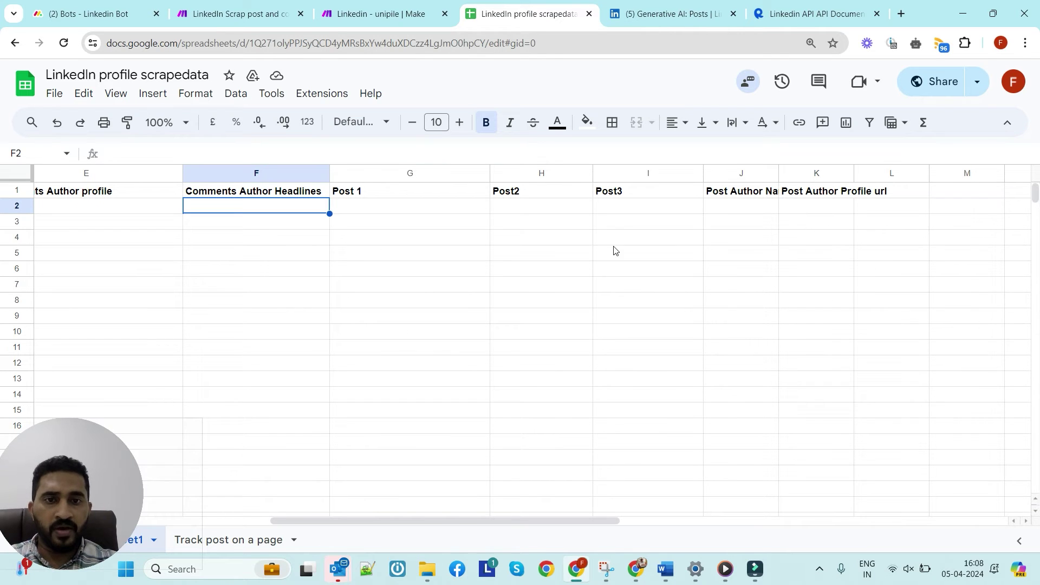
Step: Check the column mappings in the 'Add commenters details in sheet' module
{"action": "left_click", "coordinate": [233, 15]}
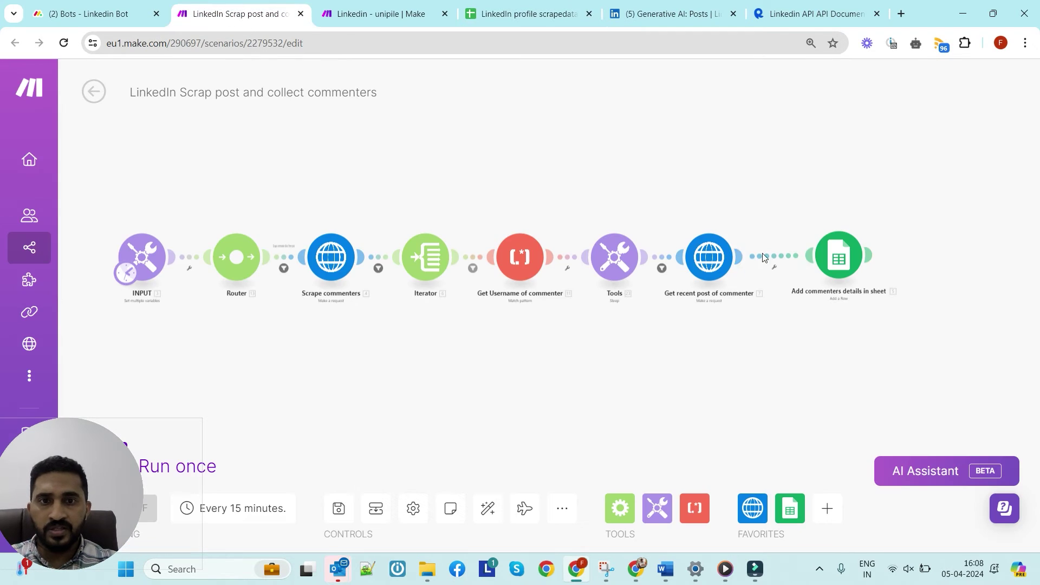
{"action": "left_click", "coordinate": [834, 257]}
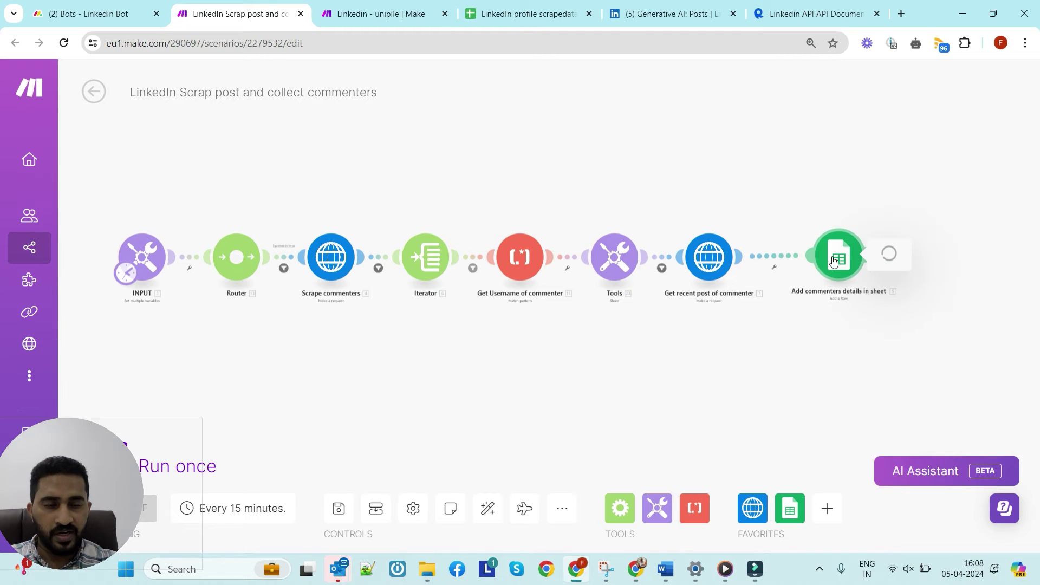
{"action": "scroll", "coordinate": [643, 372], "scroll_direction": "down", "scroll_amount": 5}
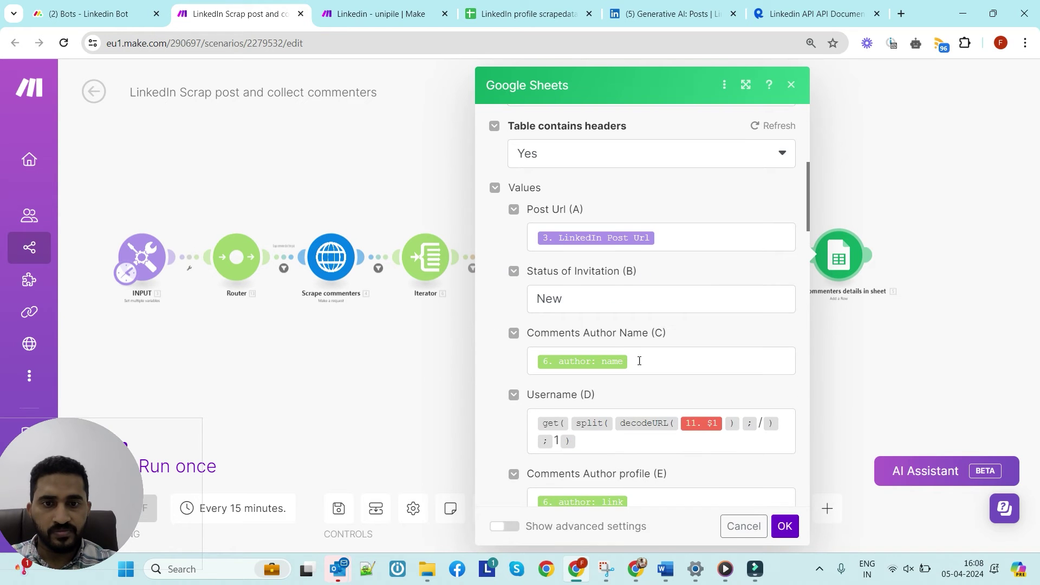
{"action": "scroll", "coordinate": [624, 357], "scroll_direction": "down", "scroll_amount": 6}
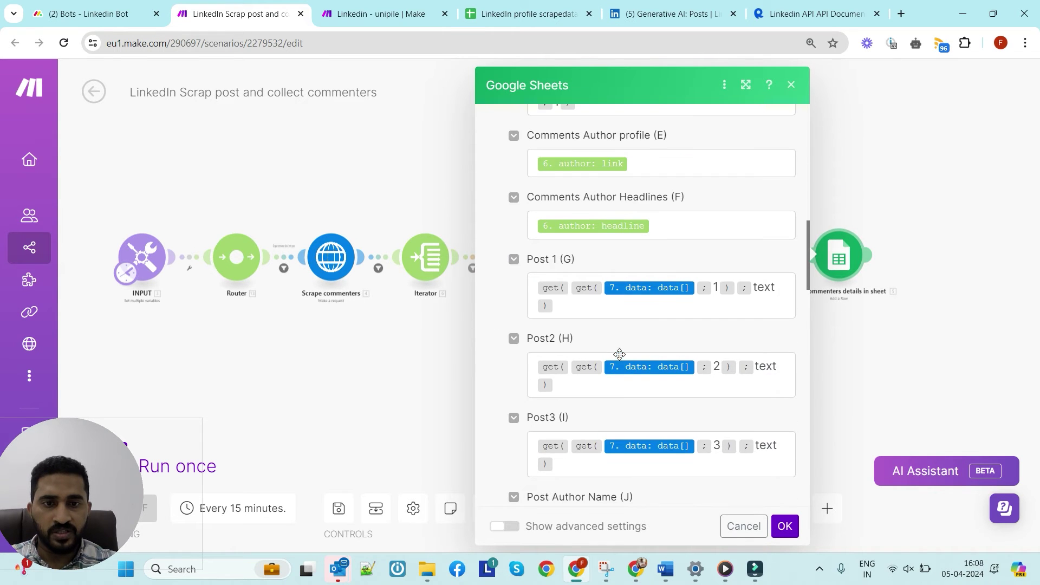
{"action": "scroll", "coordinate": [620, 354], "scroll_direction": "down", "scroll_amount": 5}
{"action": "left_click", "coordinate": [382, 333]}
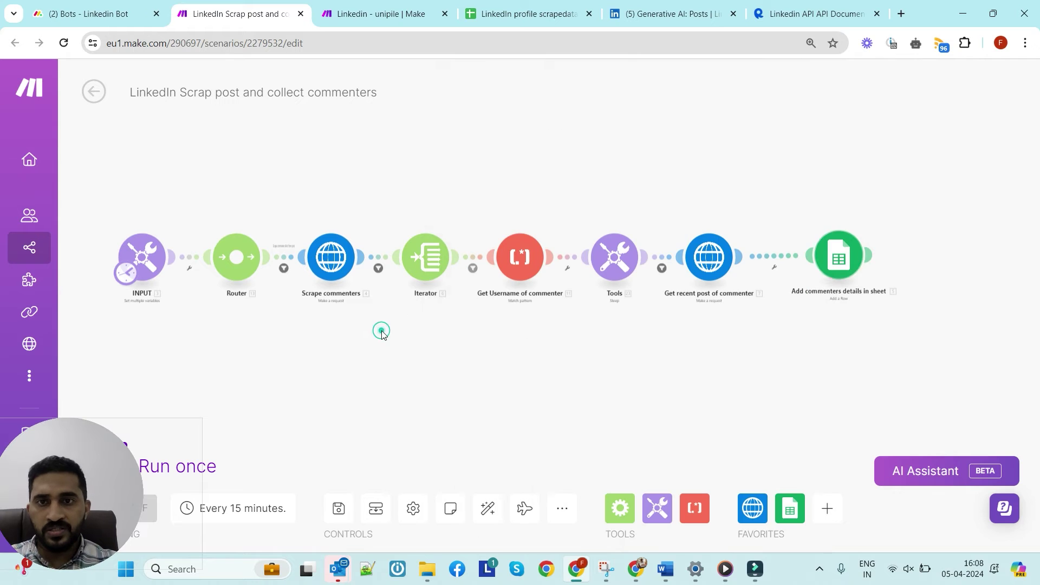
Step: Set the OpenAI module's connection to Msquare Connection, review the prompt and confirm
{"action": "left_click", "coordinate": [370, 15]}
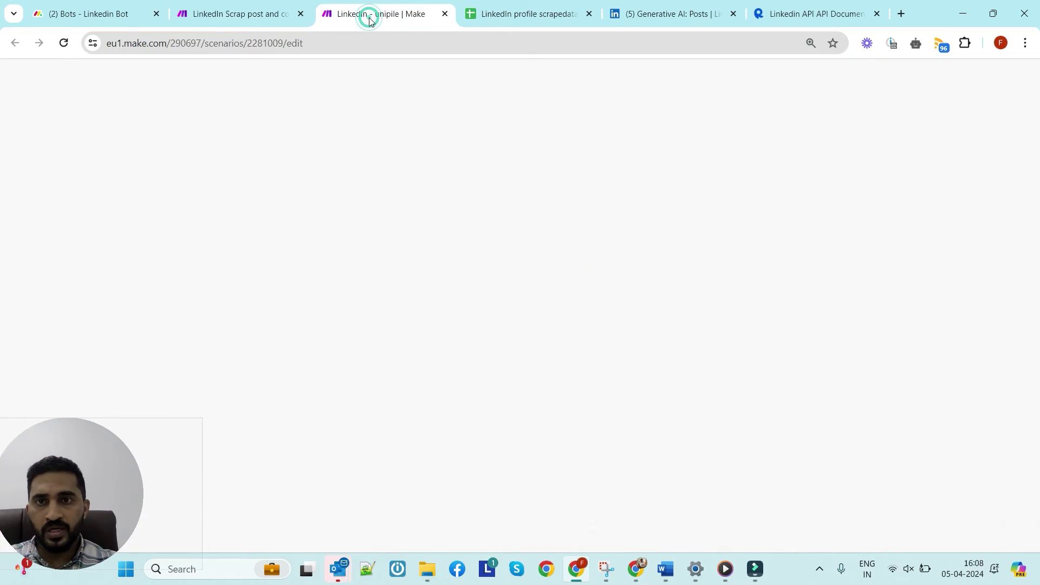
{"action": "left_click_drag", "start_coordinate": [313, 194], "coordinate": [306, 174]}
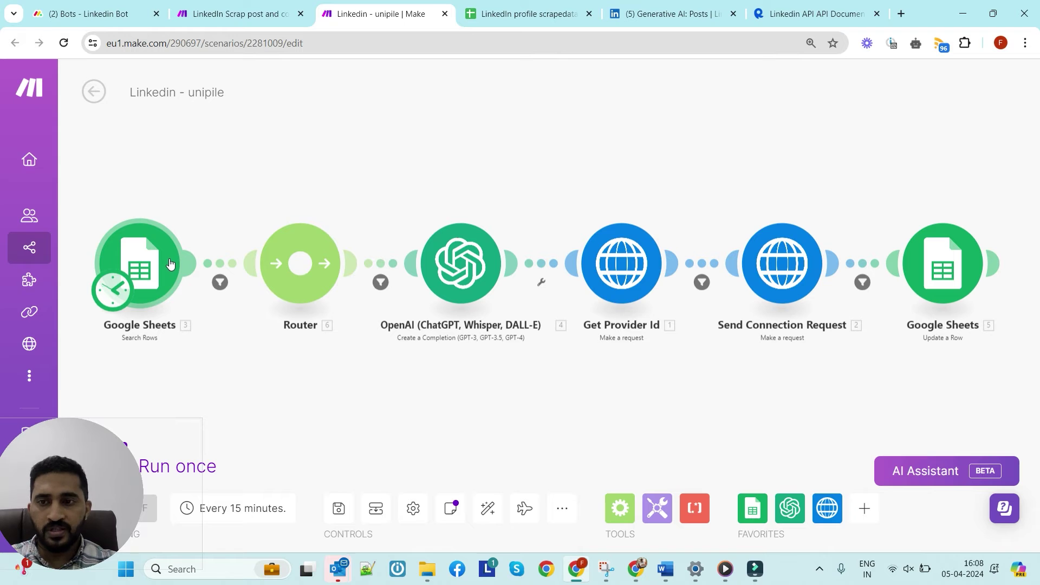
{"action": "left_click", "coordinate": [436, 269]}
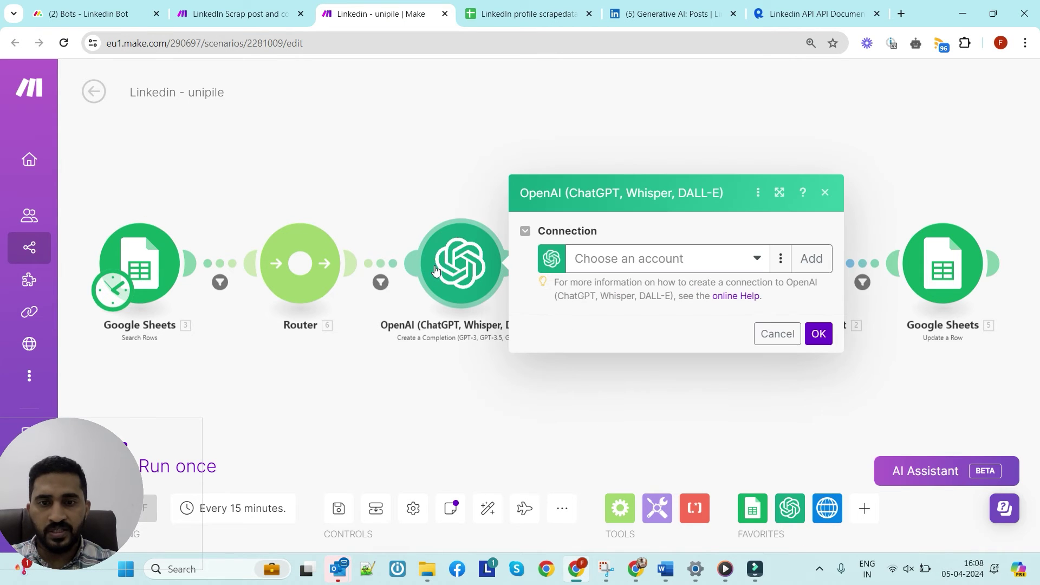
{"action": "left_click", "coordinate": [658, 264]}
{"action": "left_click", "coordinate": [629, 328]}
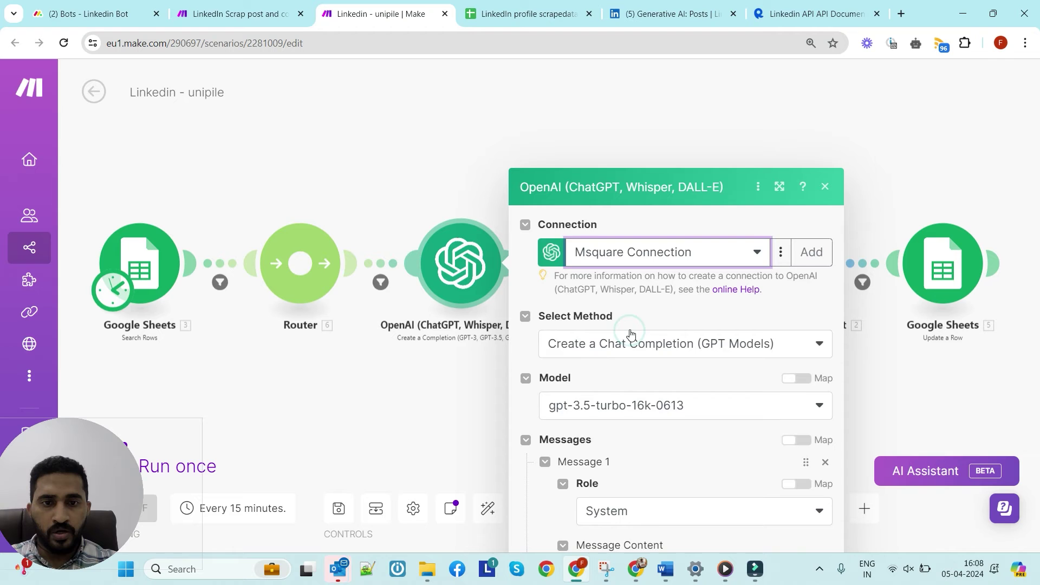
{"action": "scroll", "coordinate": [653, 320], "scroll_direction": "down", "scroll_amount": 4}
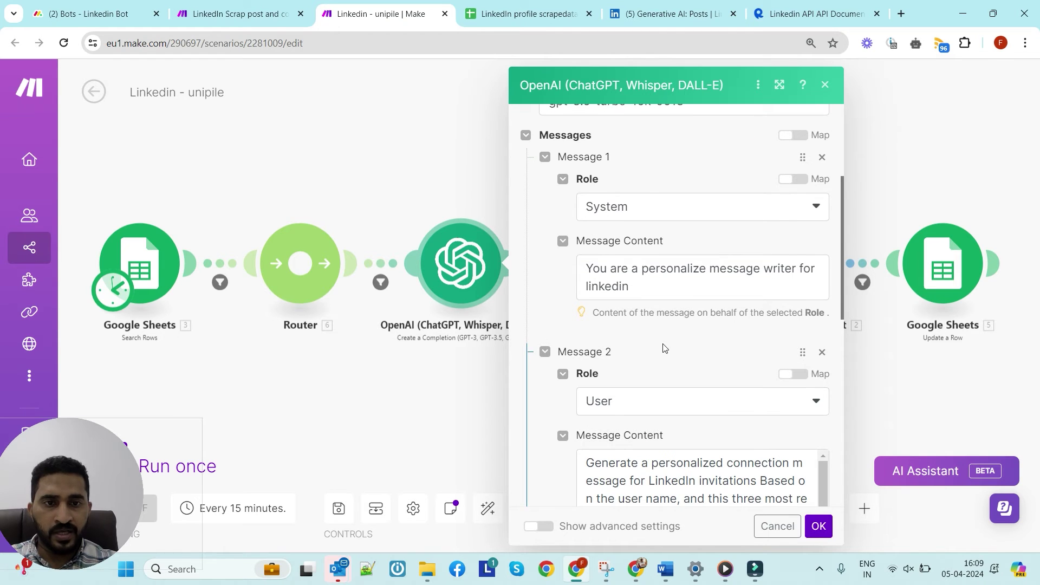
{"action": "scroll", "coordinate": [666, 352], "scroll_direction": "down", "scroll_amount": 3}
{"action": "scroll", "coordinate": [726, 401], "scroll_direction": "down", "scroll_amount": 3}
{"action": "scroll", "coordinate": [726, 417], "scroll_direction": "up", "scroll_amount": 3}
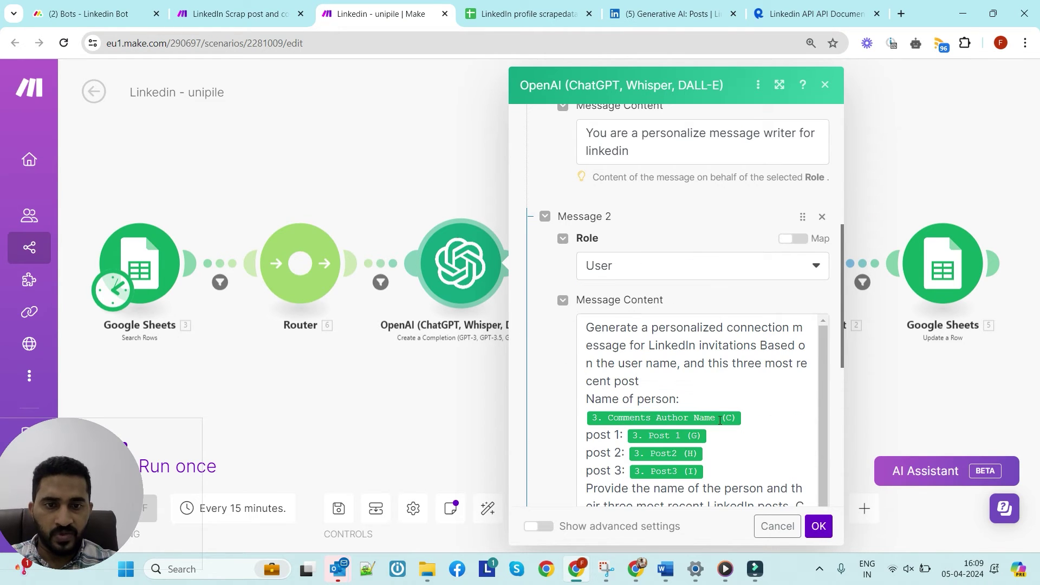
{"action": "scroll", "coordinate": [704, 421], "scroll_direction": "down", "scroll_amount": 3}
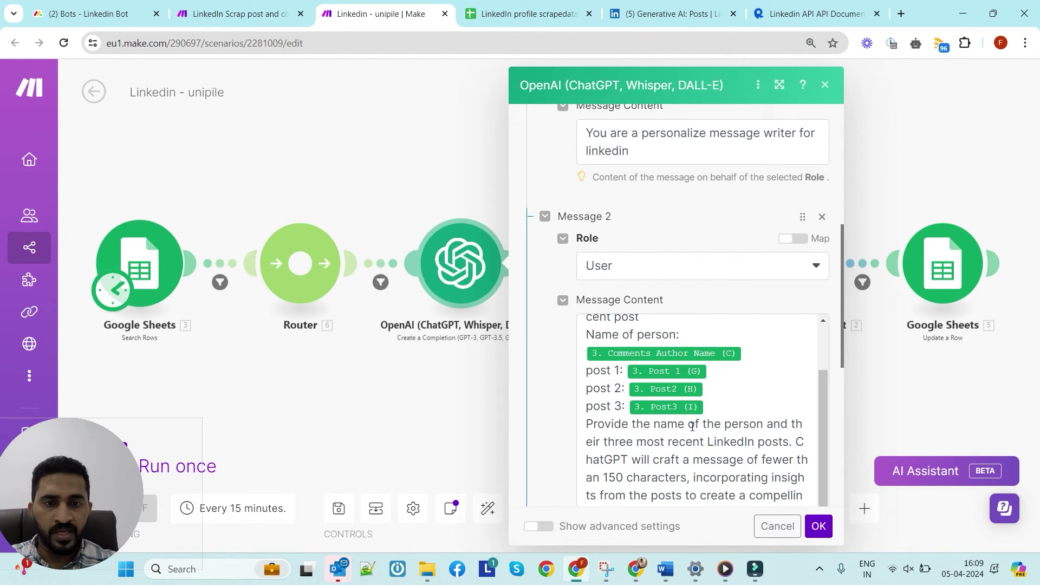
{"action": "scroll", "coordinate": [692, 387], "scroll_direction": "up", "scroll_amount": 2}
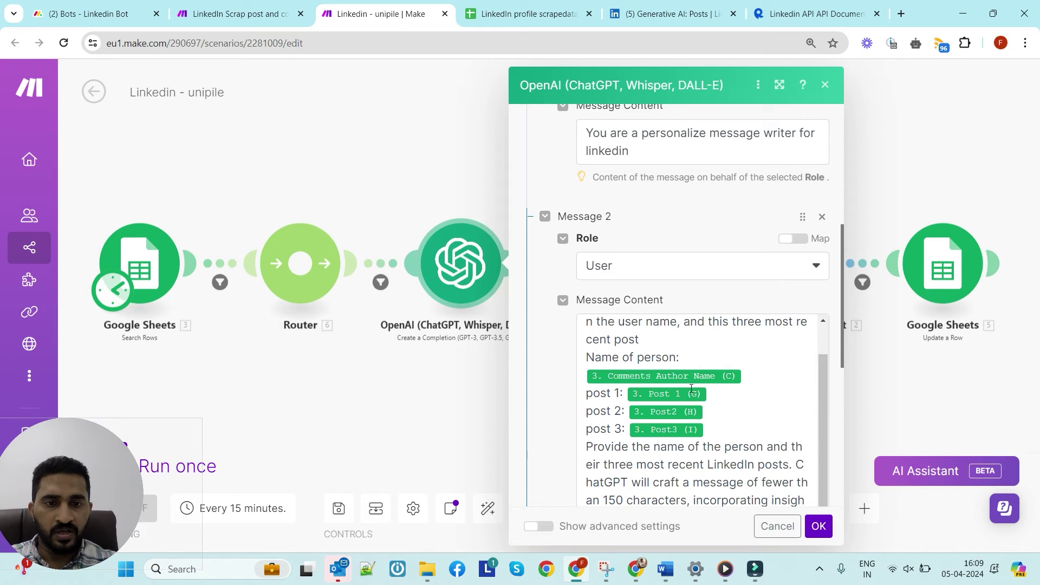
{"action": "scroll", "coordinate": [716, 415], "scroll_direction": "down", "scroll_amount": 5}
{"action": "scroll", "coordinate": [746, 423], "scroll_direction": "up", "scroll_amount": 2}
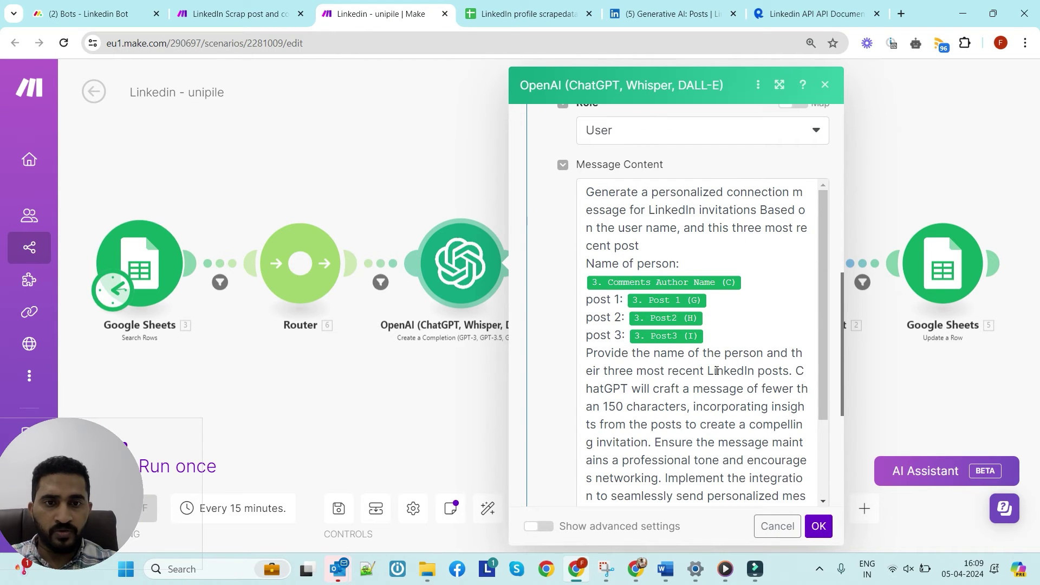
{"action": "left_click", "coordinate": [819, 526]}
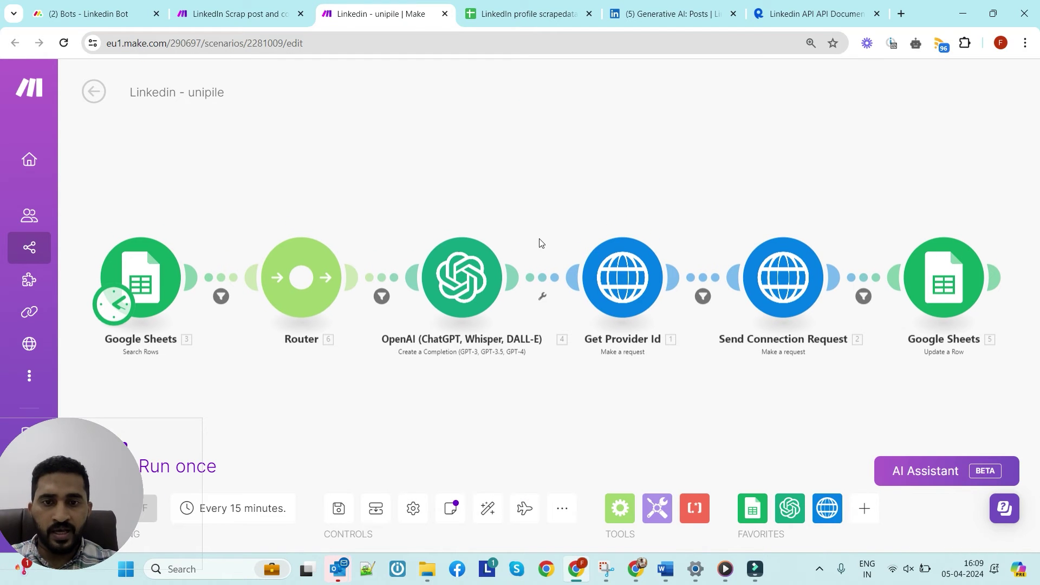
Step: Review the Get Provider Id request, then search the web for 'UNIPILE'
{"action": "left_click", "coordinate": [564, 245]}
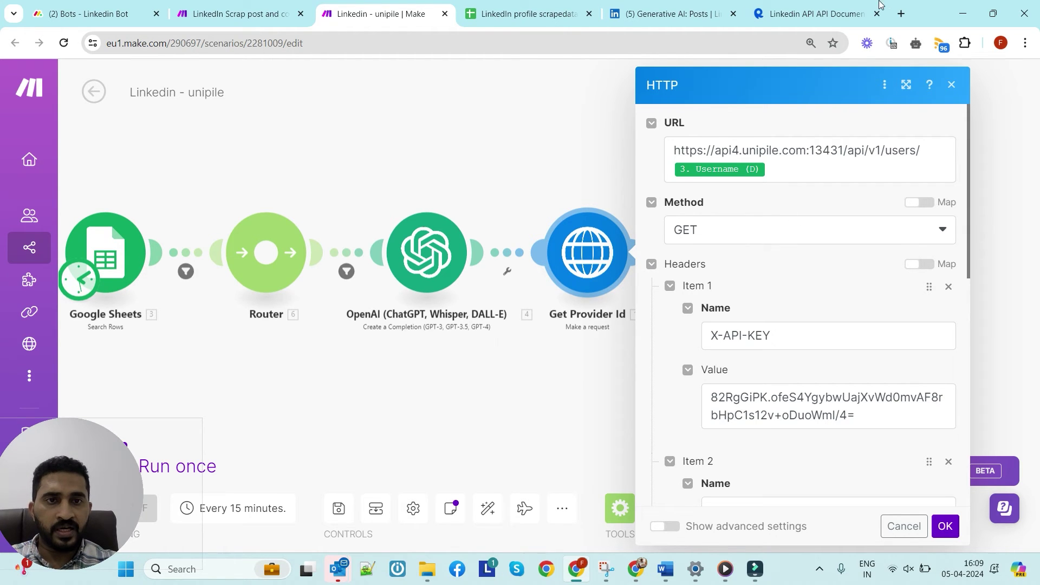
{"action": "left_click", "coordinate": [902, 15]}
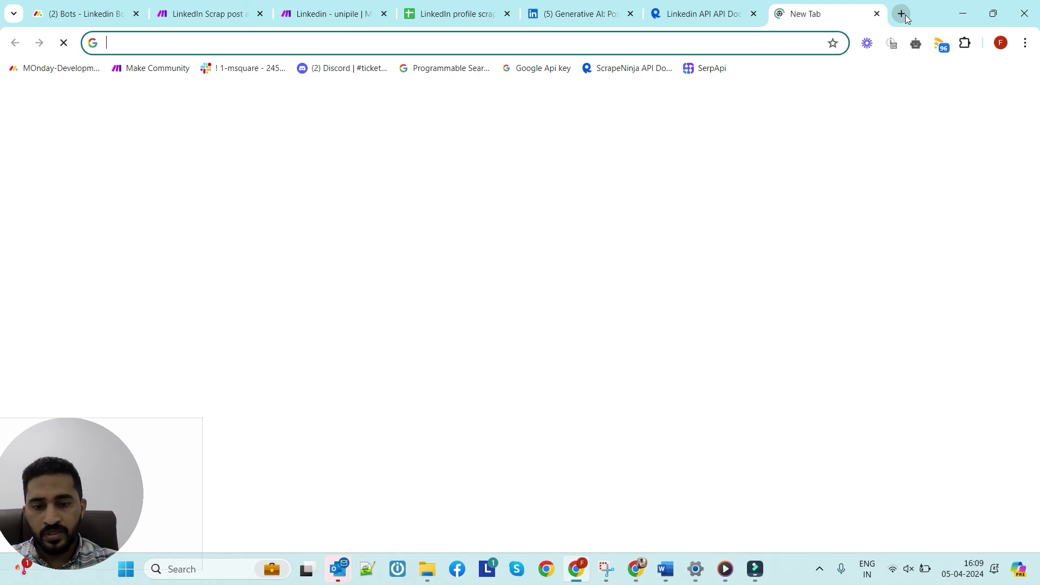
{"action": "type", "text": "UNIPILE"}
{"action": "key", "text": "Return"}
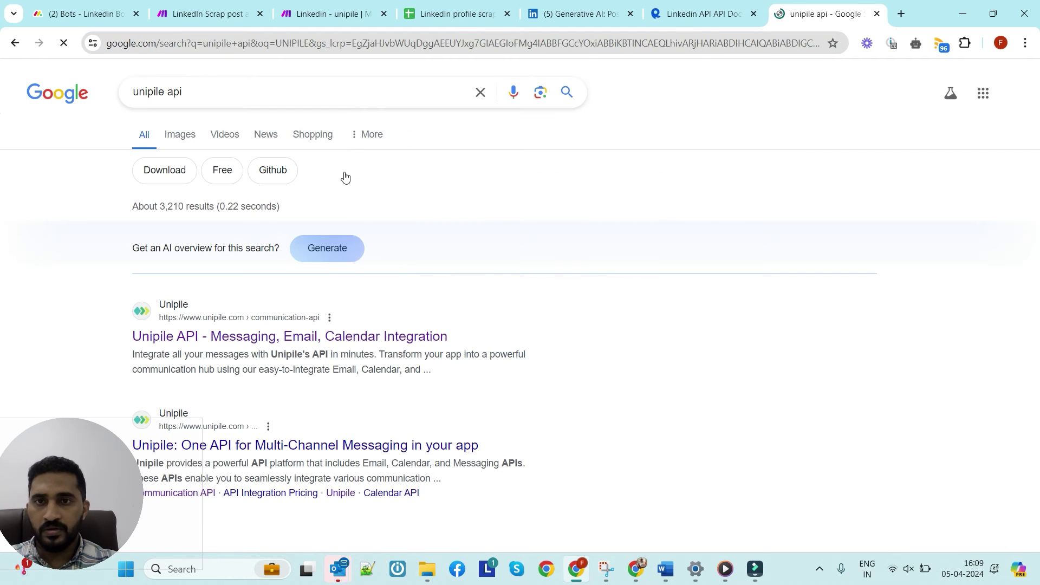
Step: Follow the Unipile search result and choose LinkedIn API from the Products menu
{"action": "left_click", "coordinate": [242, 344]}
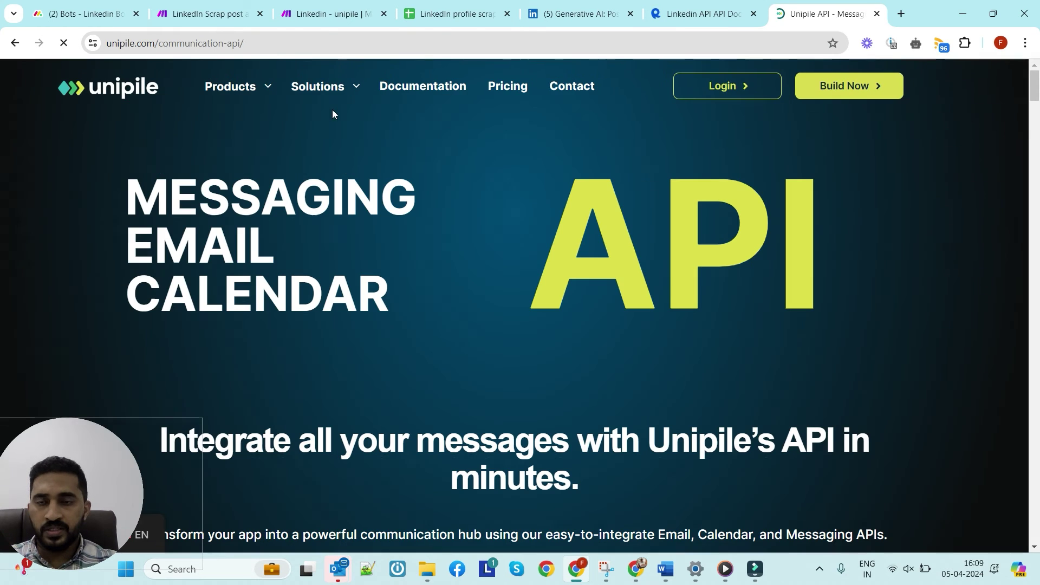
{"action": "left_click", "coordinate": [267, 86]}
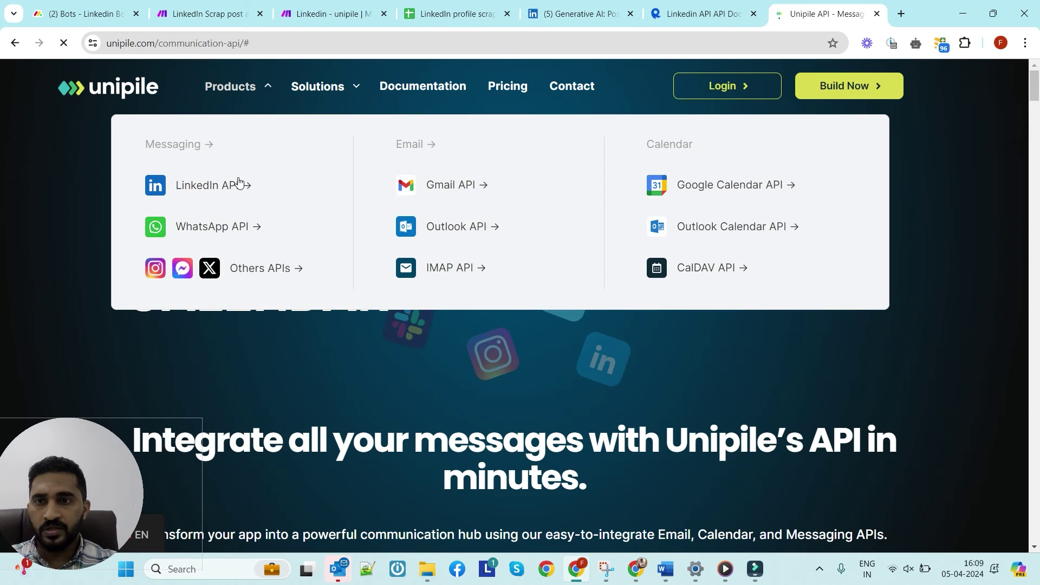
{"action": "left_click", "coordinate": [227, 194]}
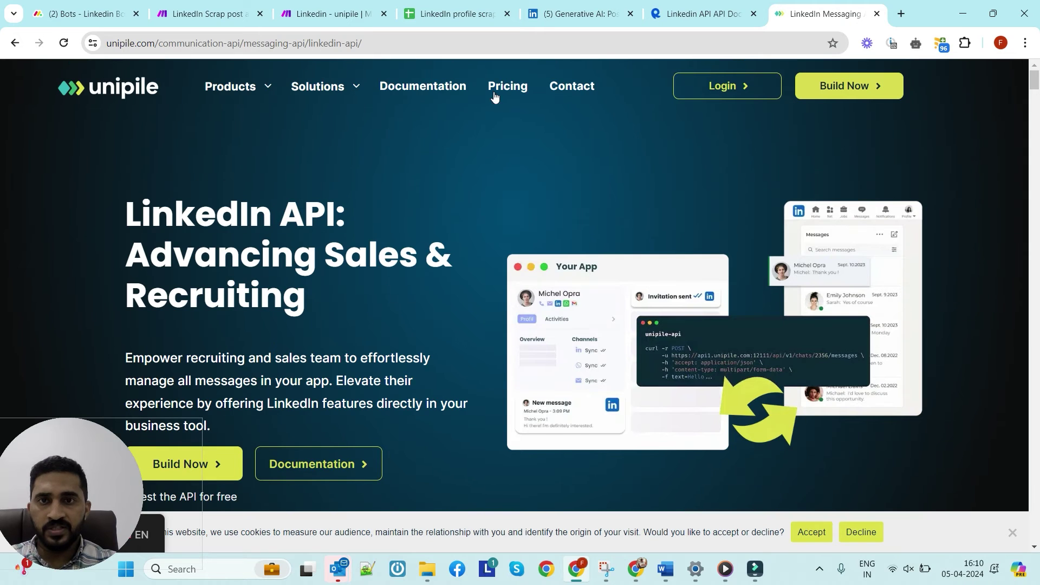
{"action": "left_click", "coordinate": [313, 13]}
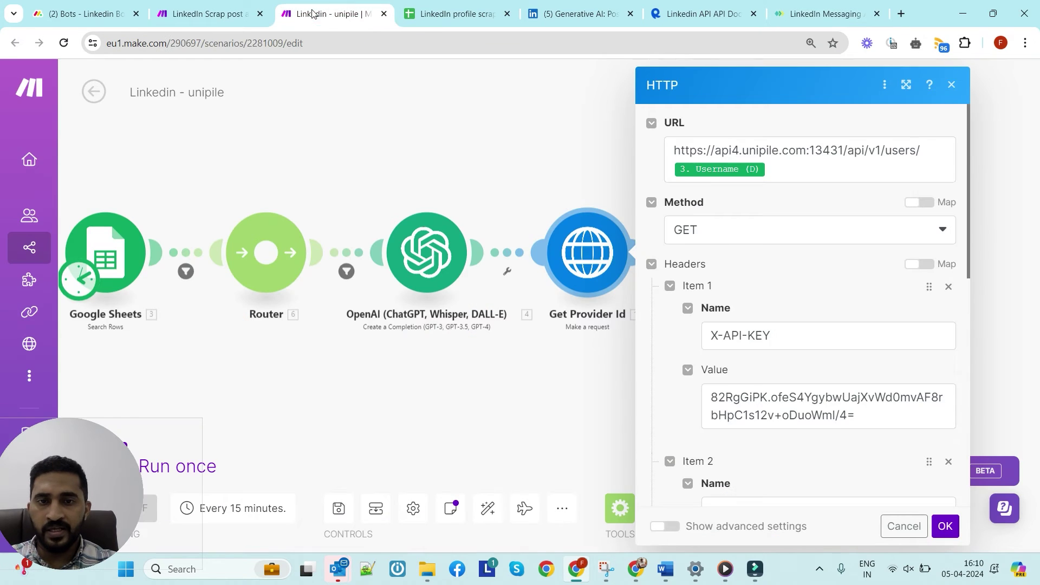
{"action": "scroll", "coordinate": [742, 403], "scroll_direction": "down", "scroll_amount": 6}
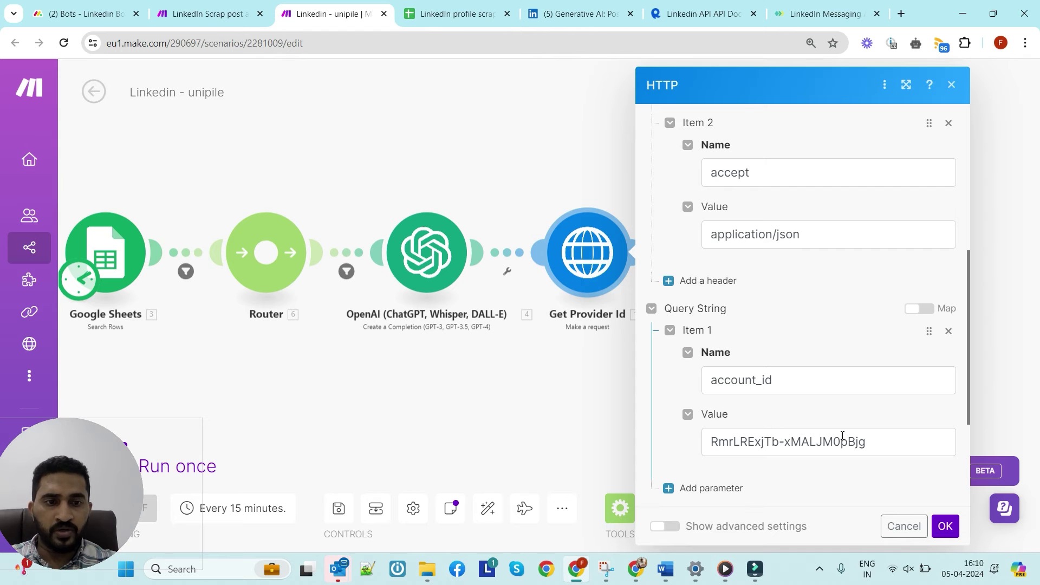
{"action": "scroll", "coordinate": [842, 437], "scroll_direction": "up", "scroll_amount": 6}
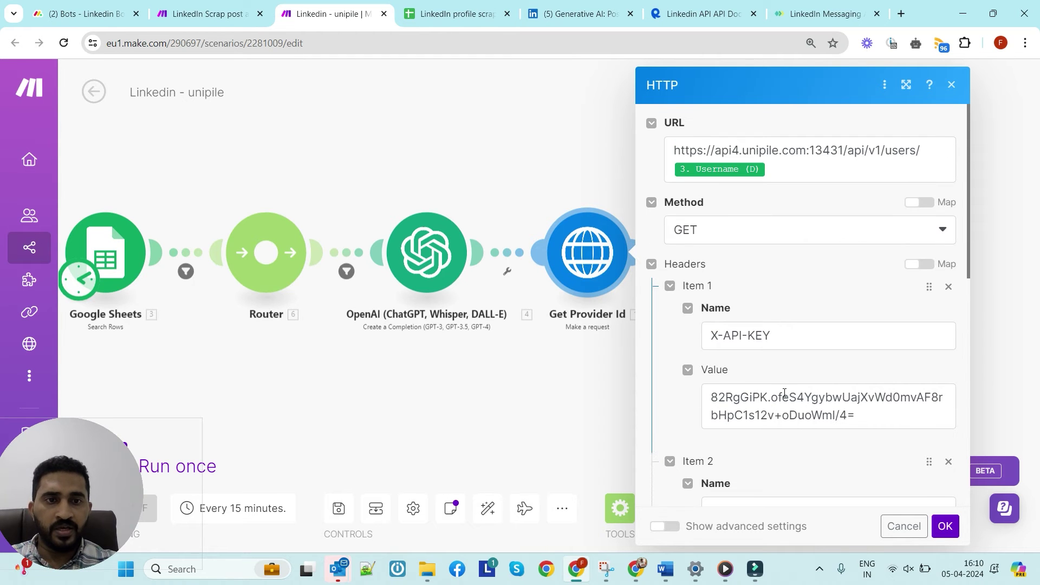
{"action": "left_click", "coordinate": [590, 170]}
{"action": "left_click", "coordinate": [757, 256]}
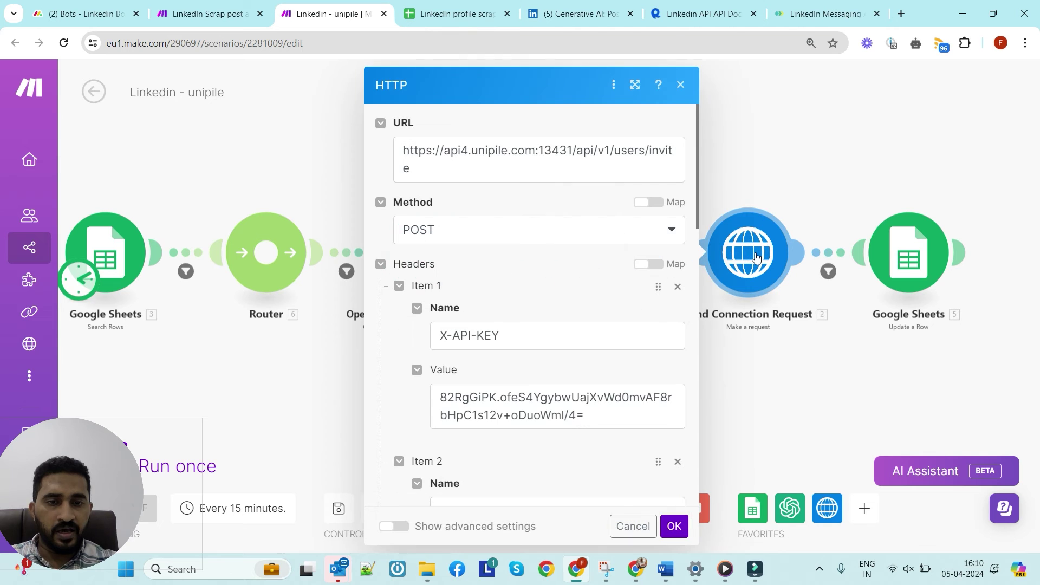
{"action": "left_click", "coordinate": [759, 179]}
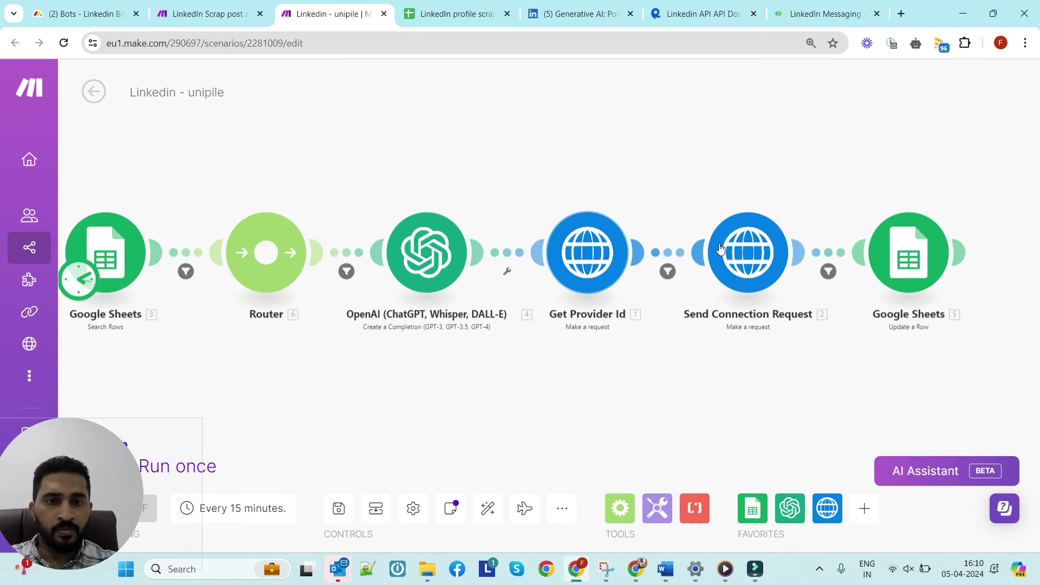
{"action": "left_click", "coordinate": [739, 253]}
{"action": "scroll", "coordinate": [604, 356], "scroll_direction": "down", "scroll_amount": 4}
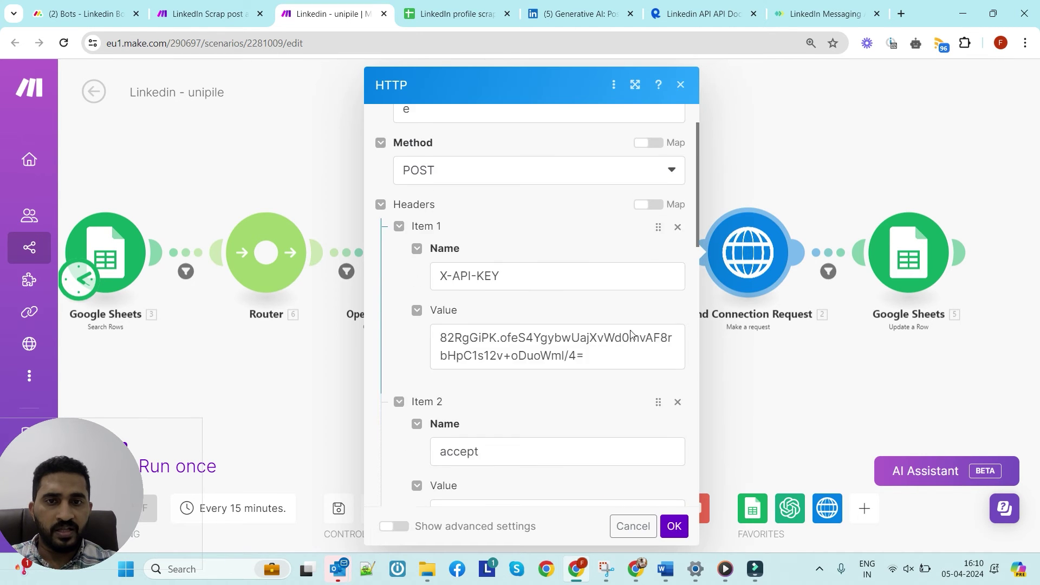
{"action": "scroll", "coordinate": [604, 356], "scroll_direction": "down", "scroll_amount": 10}
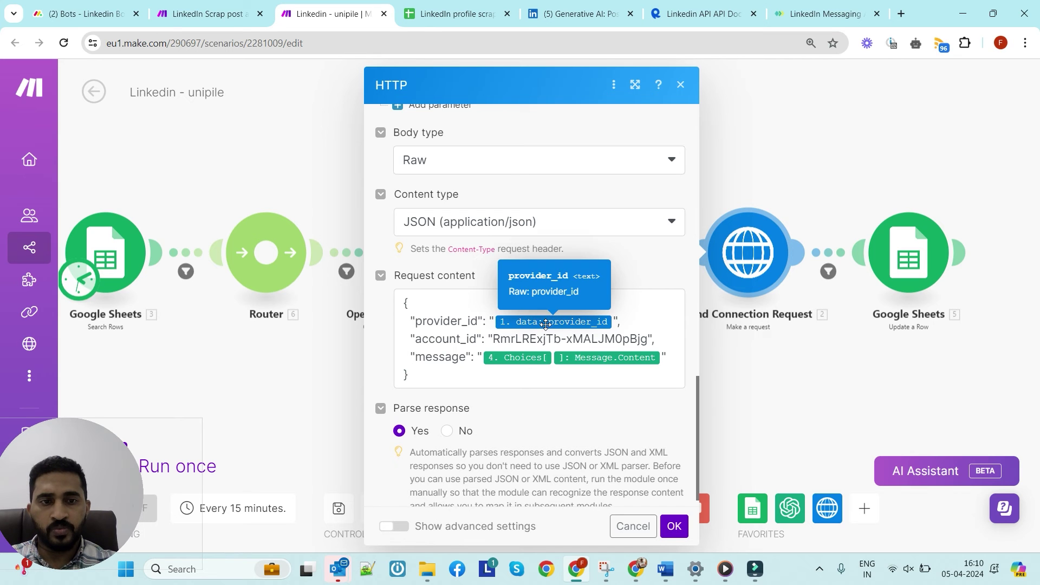
{"action": "scroll", "coordinate": [625, 343], "scroll_direction": "up", "scroll_amount": 8}
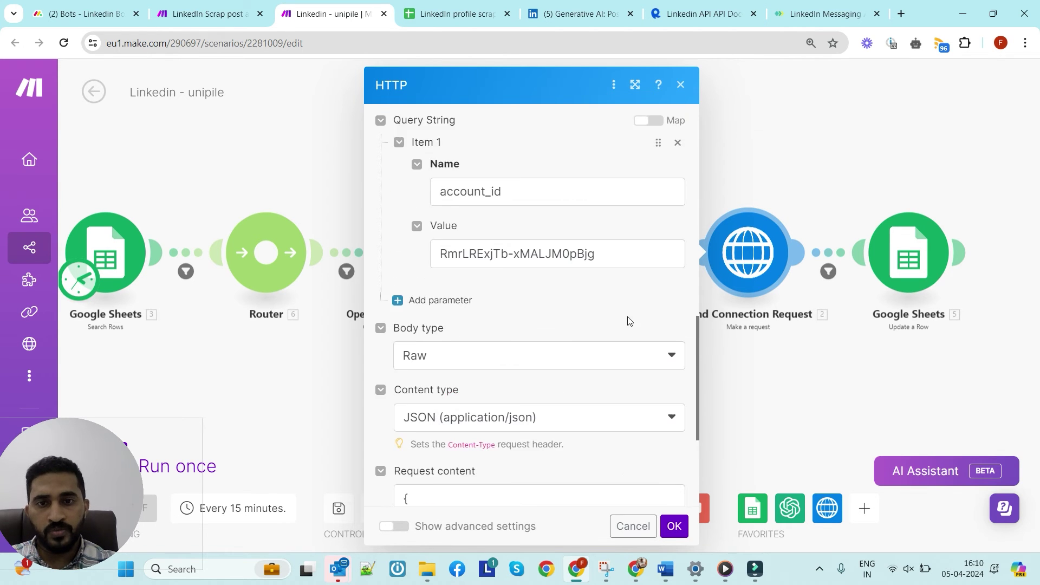
{"action": "left_click", "coordinate": [680, 86]}
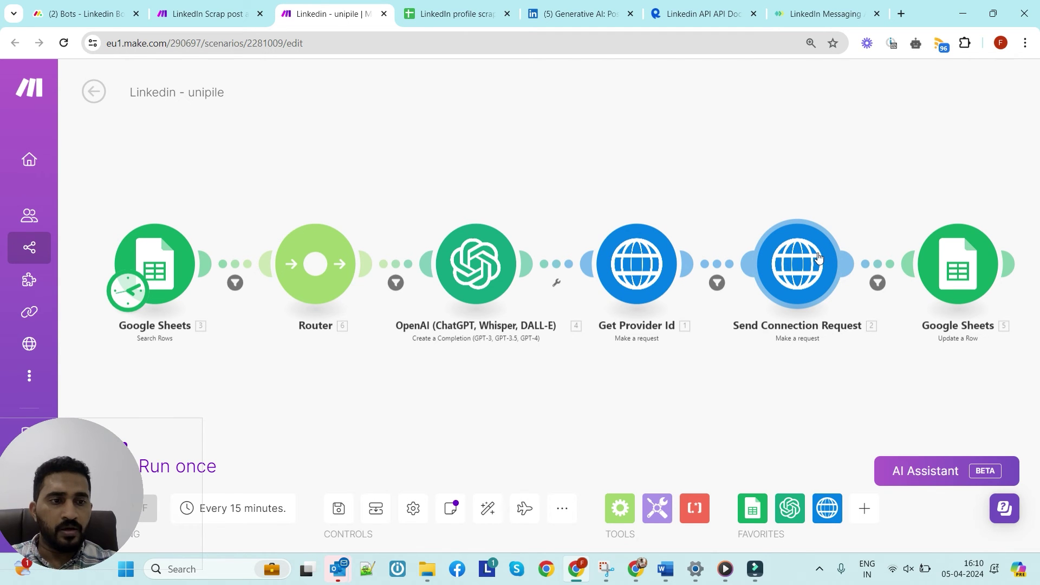
{"action": "left_click", "coordinate": [947, 273]}
{"action": "scroll", "coordinate": [707, 342], "scroll_direction": "down", "scroll_amount": 4}
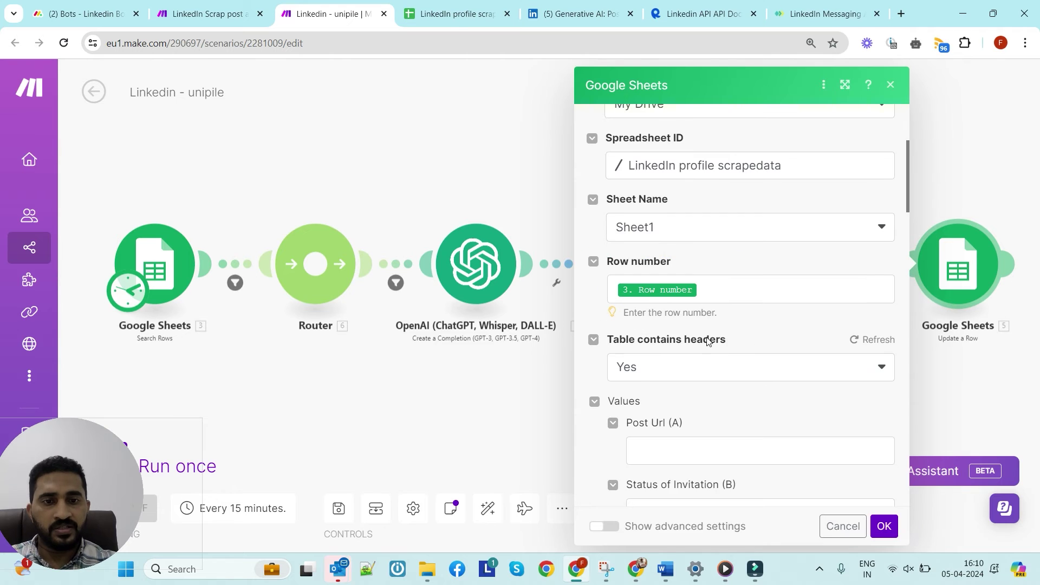
{"action": "scroll", "coordinate": [655, 317], "scroll_direction": "down", "scroll_amount": 4}
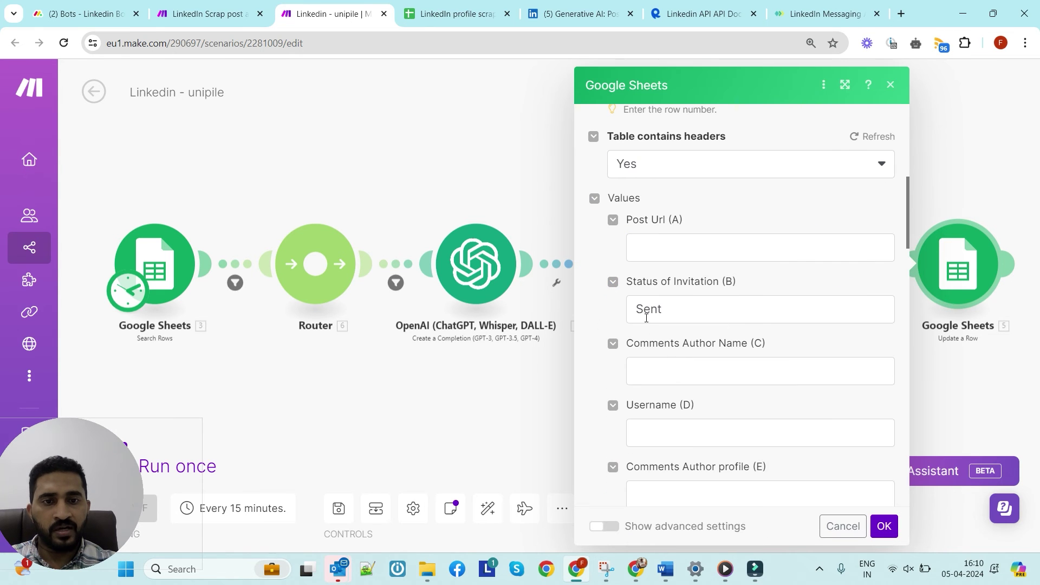
{"action": "left_click", "coordinate": [534, 208]}
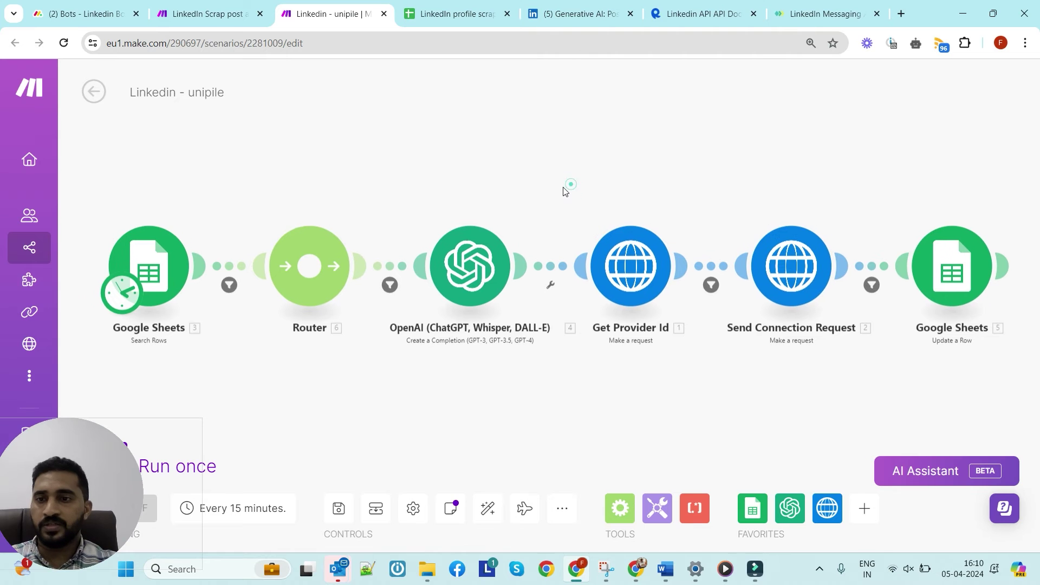
Step: Start a single run of the 'LinkedIn Scrap post and collect commenters' scenario
{"action": "left_click", "coordinate": [569, 185]}
{"action": "key", "text": "ctrl+shift+Tab"}
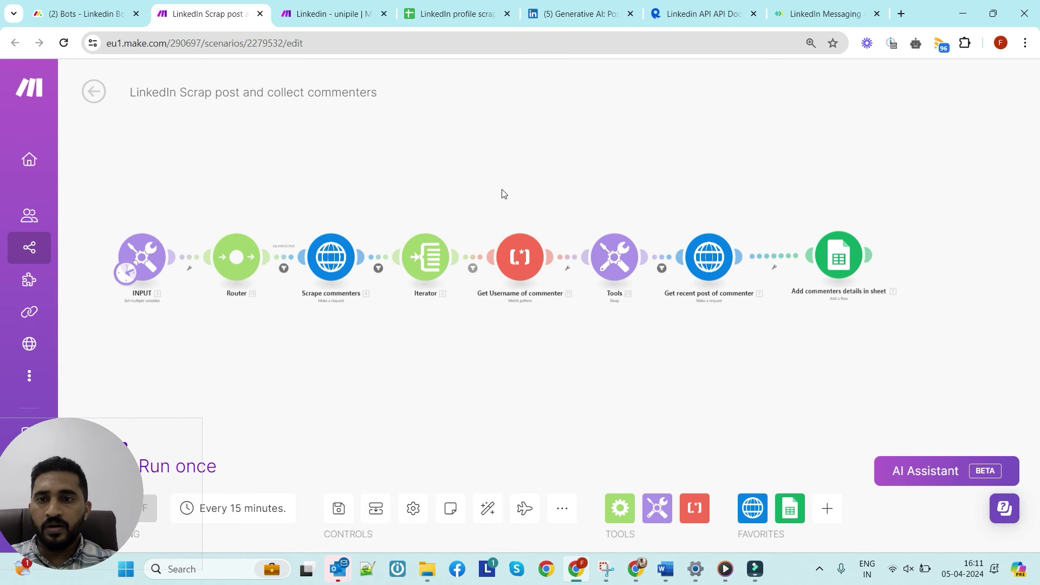
{"action": "left_click_drag", "start_coordinate": [106, 444], "coordinate": [194, 347]}
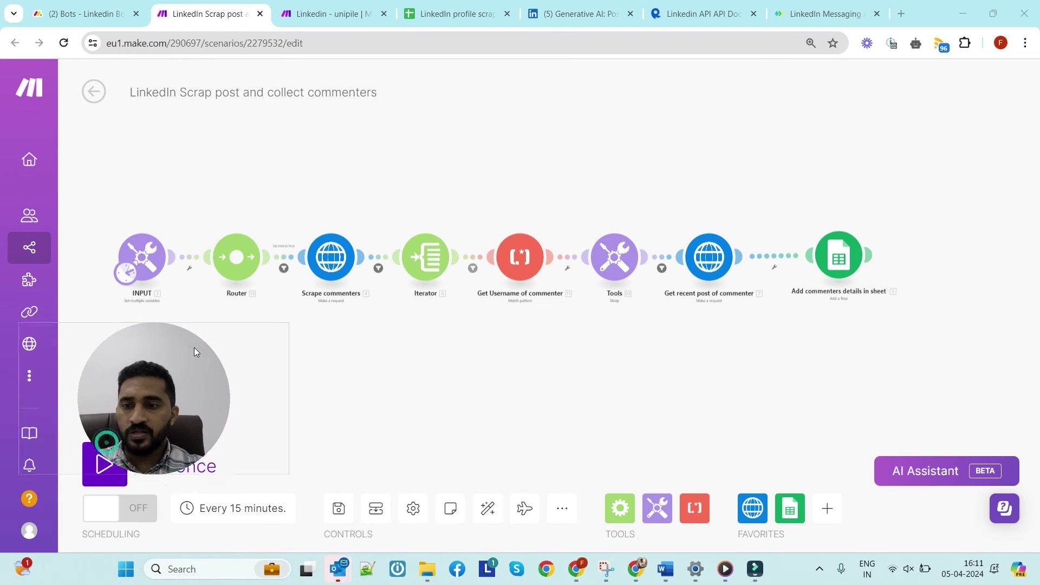
{"action": "left_click", "coordinate": [105, 464]}
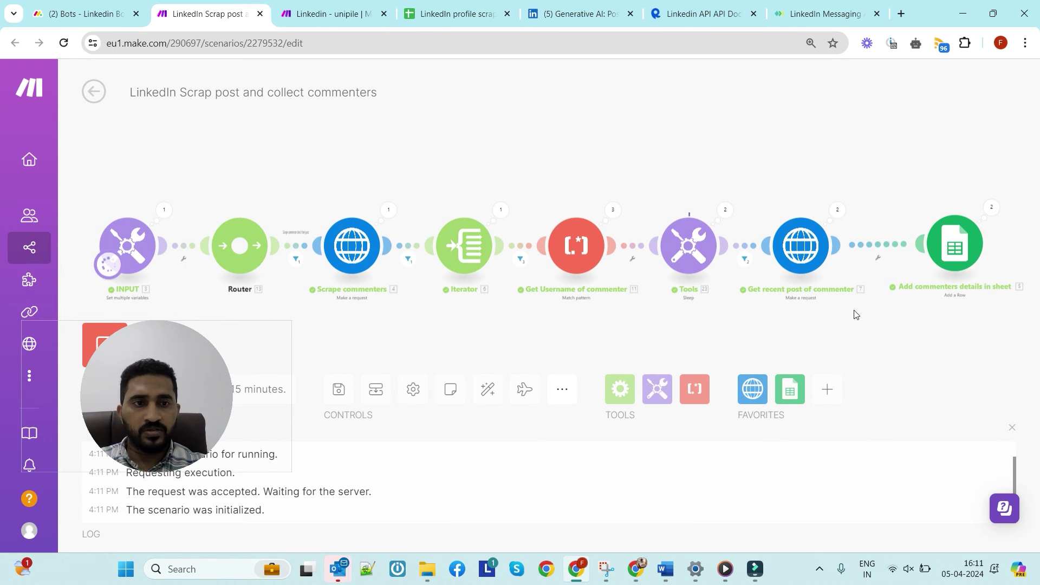
{"action": "key", "text": "ctrl+4"}
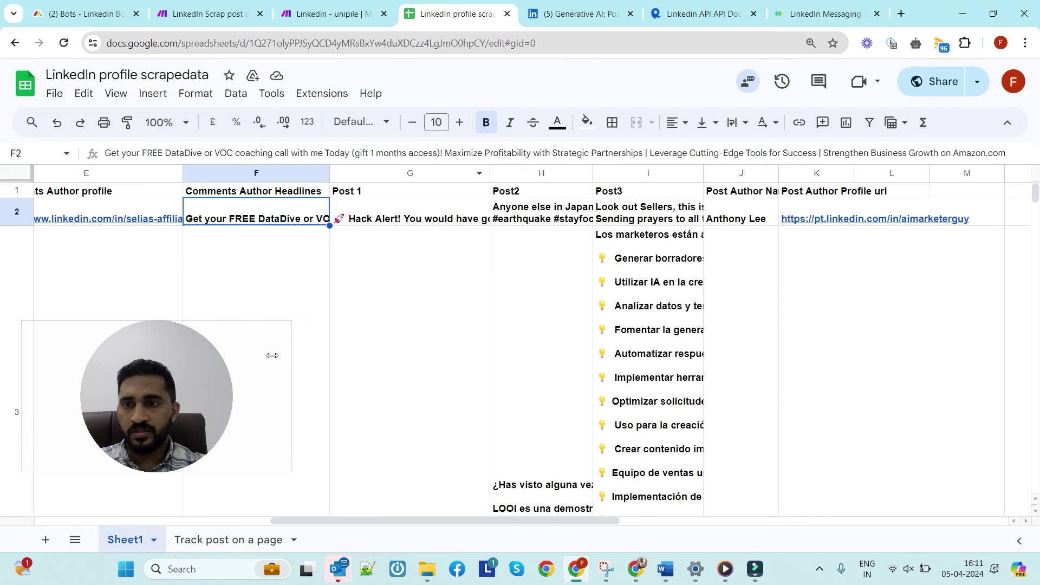
{"action": "scroll", "coordinate": [331, 359], "scroll_direction": "down", "scroll_amount": 5}
{"action": "scroll", "coordinate": [352, 359], "scroll_direction": "up", "scroll_amount": 4}
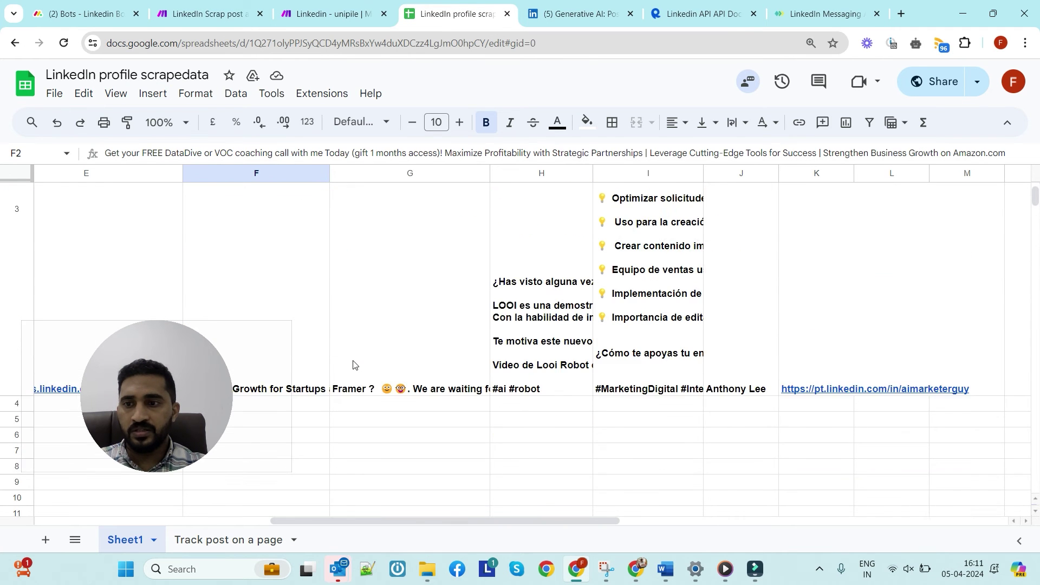
{"action": "left_click_drag", "start_coordinate": [405, 522], "coordinate": [125, 526]}
{"action": "scroll", "coordinate": [335, 421], "scroll_direction": "up", "scroll_amount": 3}
{"action": "scroll", "coordinate": [306, 401], "scroll_direction": "down", "scroll_amount": 10}
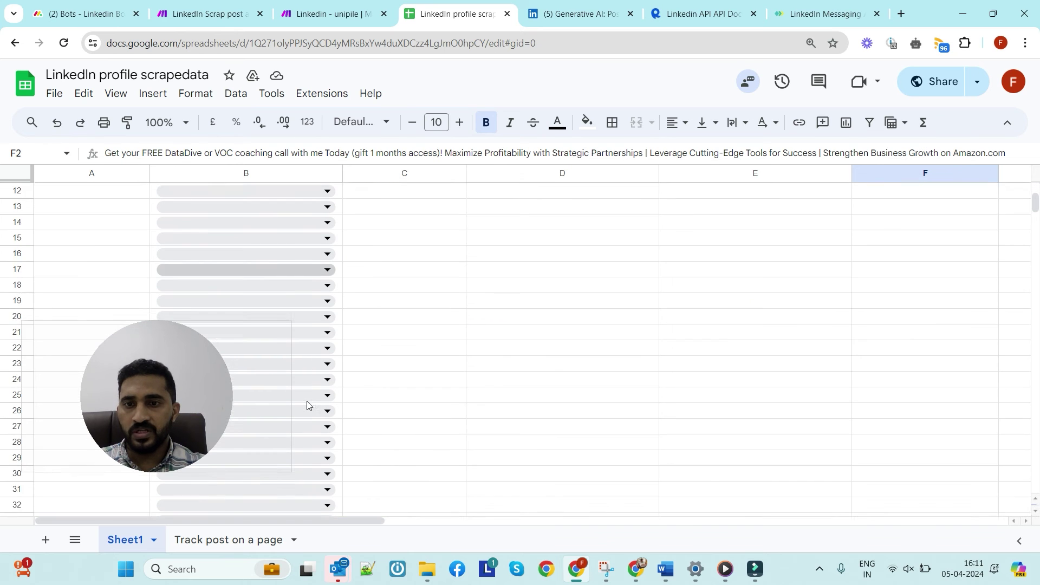
{"action": "scroll", "coordinate": [310, 399], "scroll_direction": "up", "scroll_amount": 10}
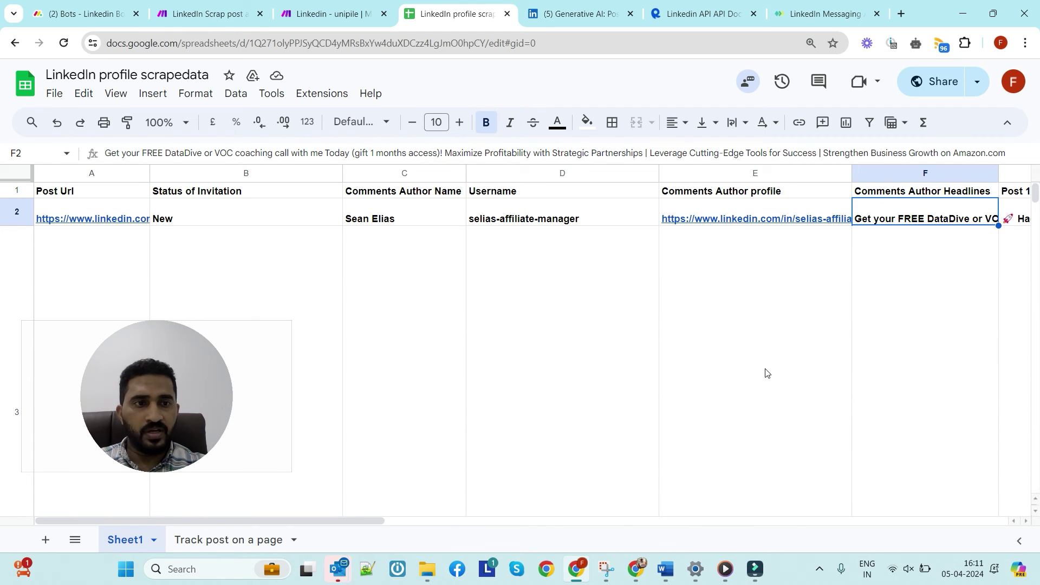
{"action": "left_click_drag", "start_coordinate": [386, 522], "coordinate": [639, 520]}
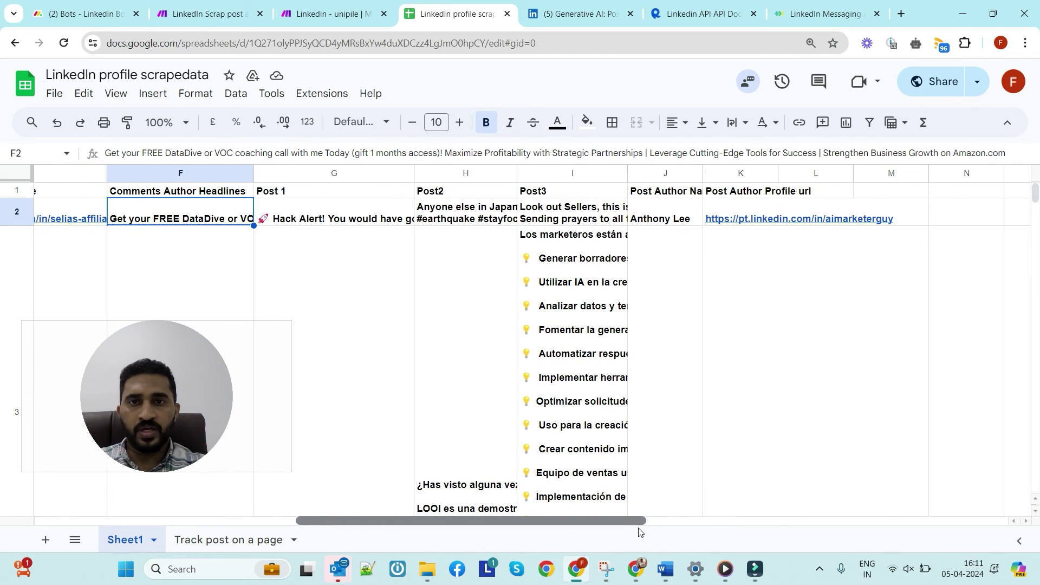
{"action": "key", "text": "ctrl+2"}
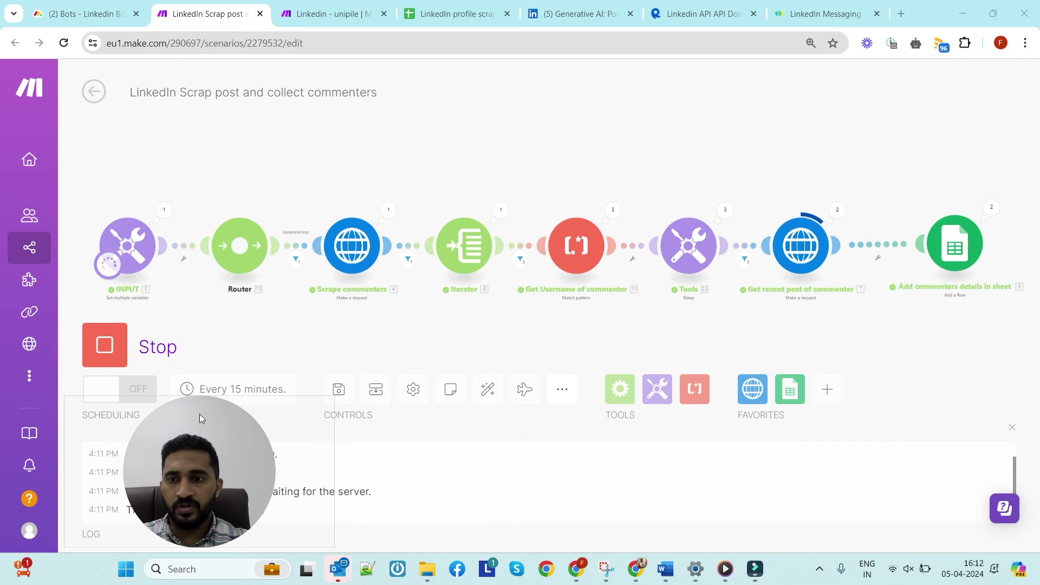
Step: Force-stop the commenter-scraping run and bring the Linkedin - unipile scenario back into view
{"action": "left_click", "coordinate": [117, 340]}
{"action": "left_click", "coordinate": [119, 338]}
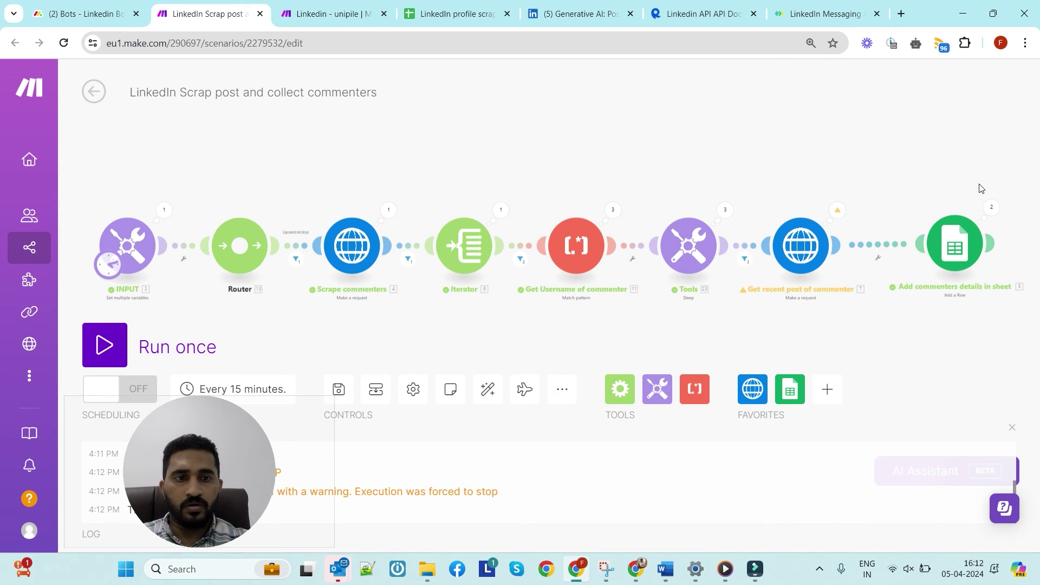
{"action": "scroll", "coordinate": [949, 186], "scroll_direction": "down", "scroll_amount": 1}
{"action": "scroll", "coordinate": [949, 186], "scroll_direction": "right", "scroll_amount": 1}
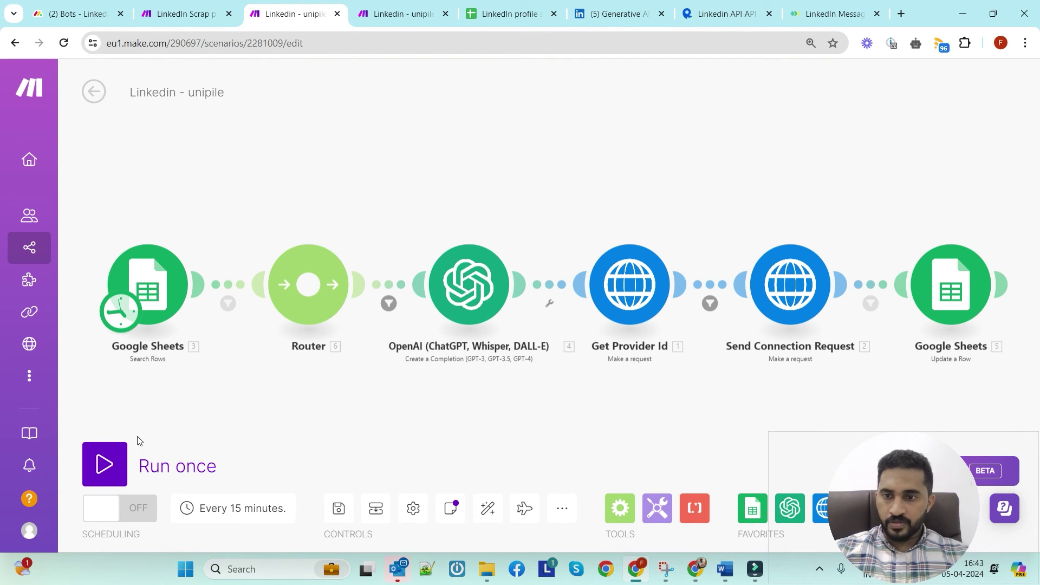
Step: Run the Linkedin - unipile scenario once and review the AI-generated connection message
{"action": "left_click", "coordinate": [104, 464]}
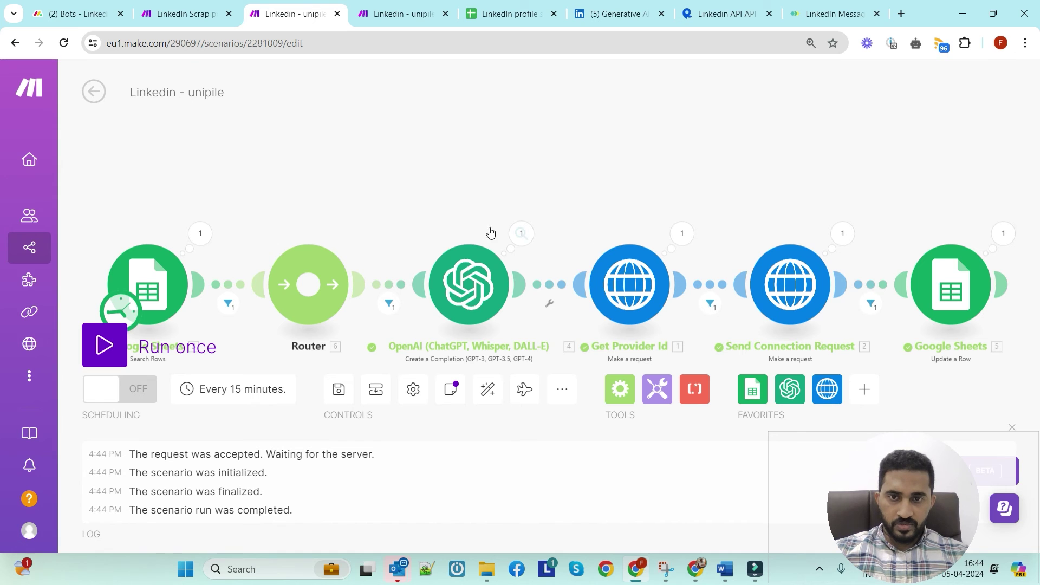
{"action": "left_click", "coordinate": [521, 234]}
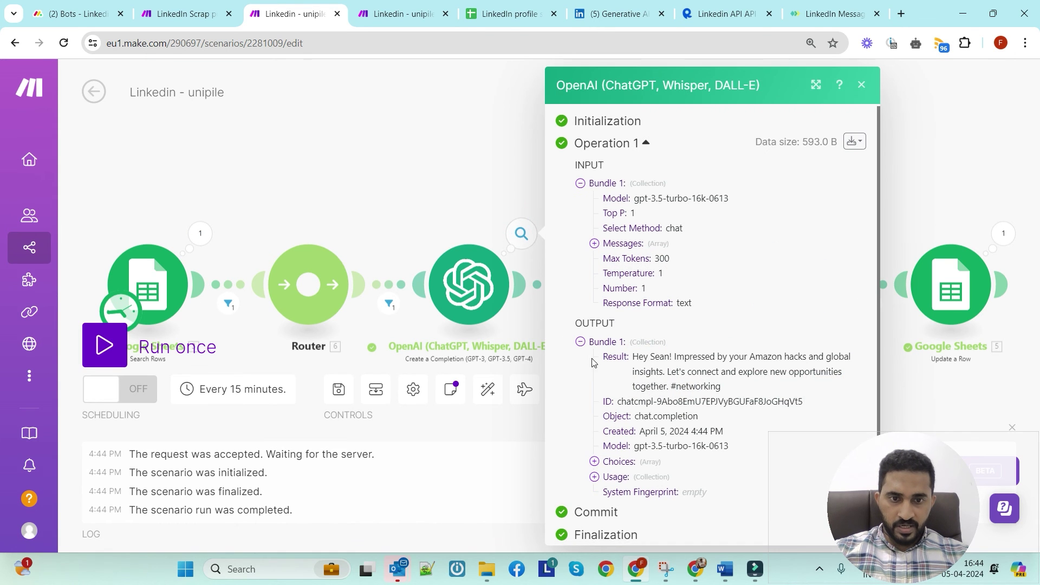
{"action": "left_click", "coordinate": [620, 453]}
{"action": "left_click", "coordinate": [620, 466]}
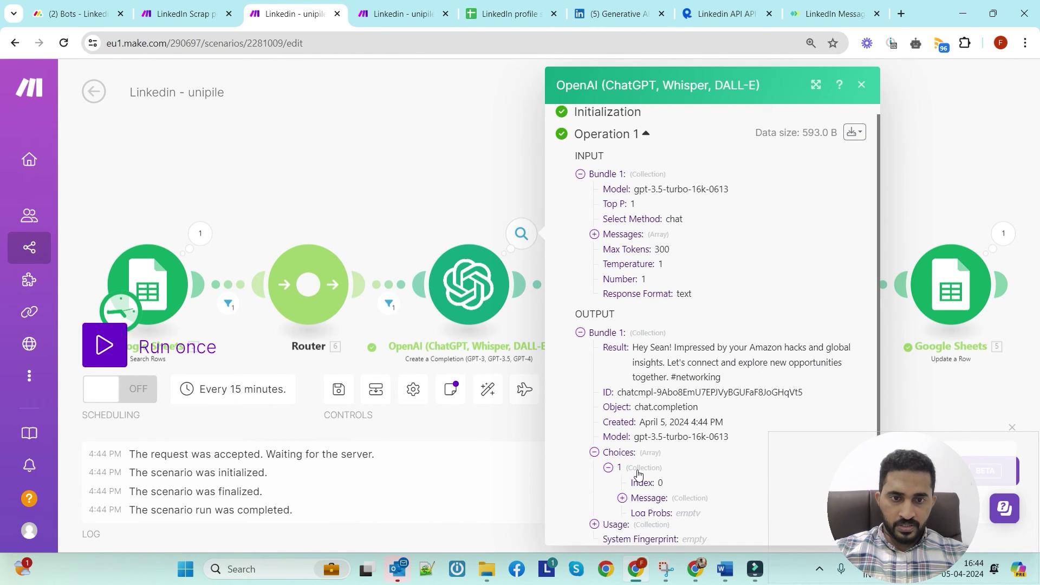
{"action": "left_click", "coordinate": [649, 498]}
{"action": "scroll", "coordinate": [711, 487], "scroll_direction": "down", "scroll_amount": 3}
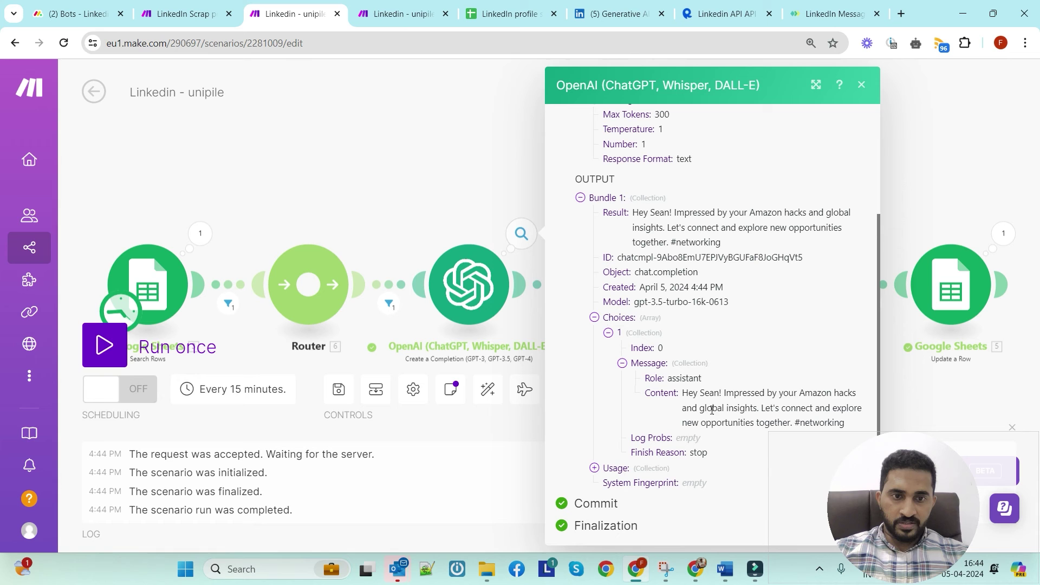
{"action": "left_click_drag", "start_coordinate": [709, 393], "coordinate": [717, 408]}
{"action": "left_click", "coordinate": [514, 198]}
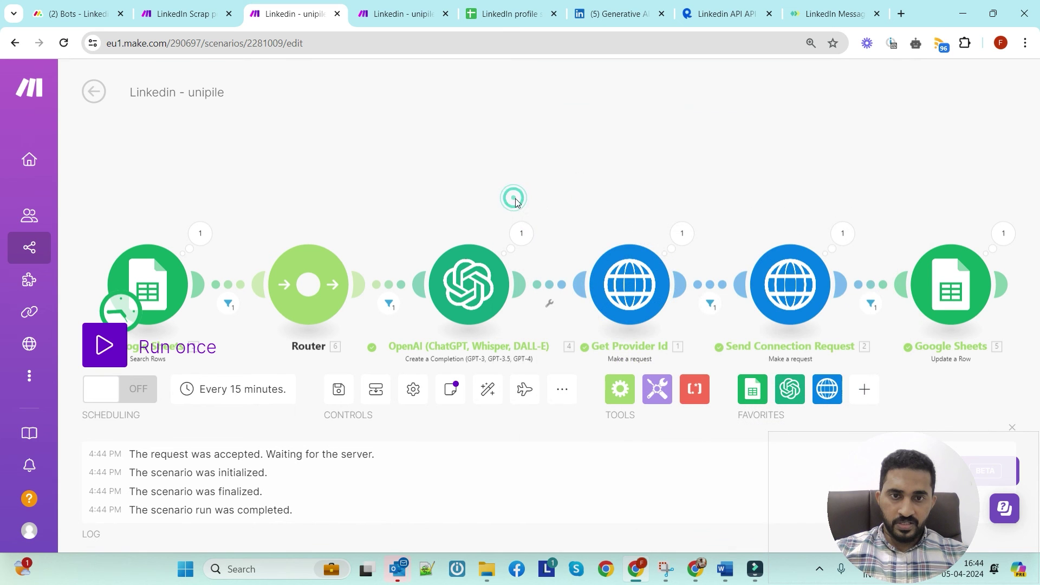
Step: Review the provider id lookup result and the invitation id returned by the connection request
{"action": "left_click", "coordinate": [682, 237]}
{"action": "scroll", "coordinate": [780, 378], "scroll_direction": "down", "scroll_amount": 2}
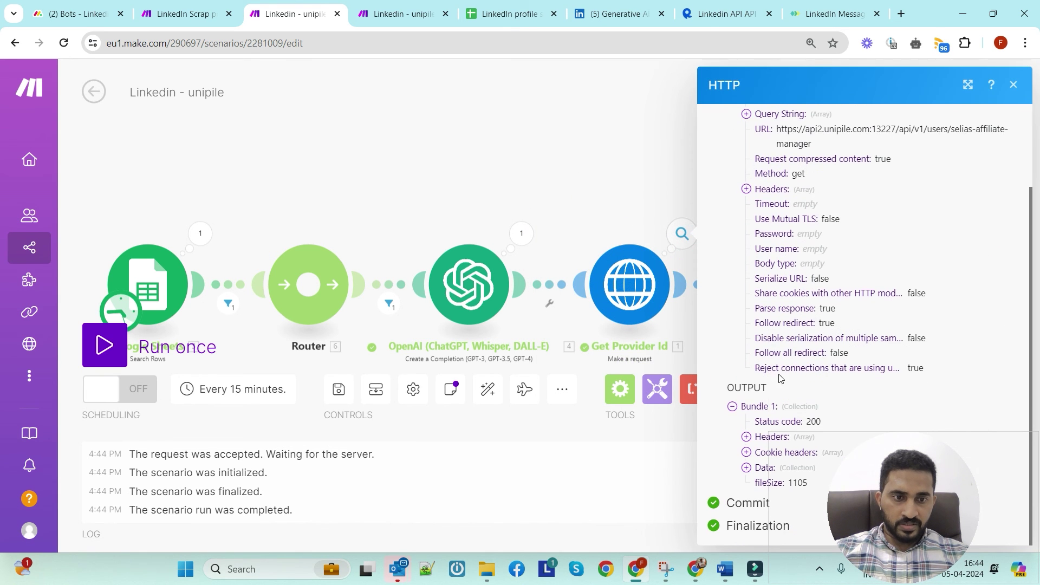
{"action": "left_click", "coordinate": [653, 197]}
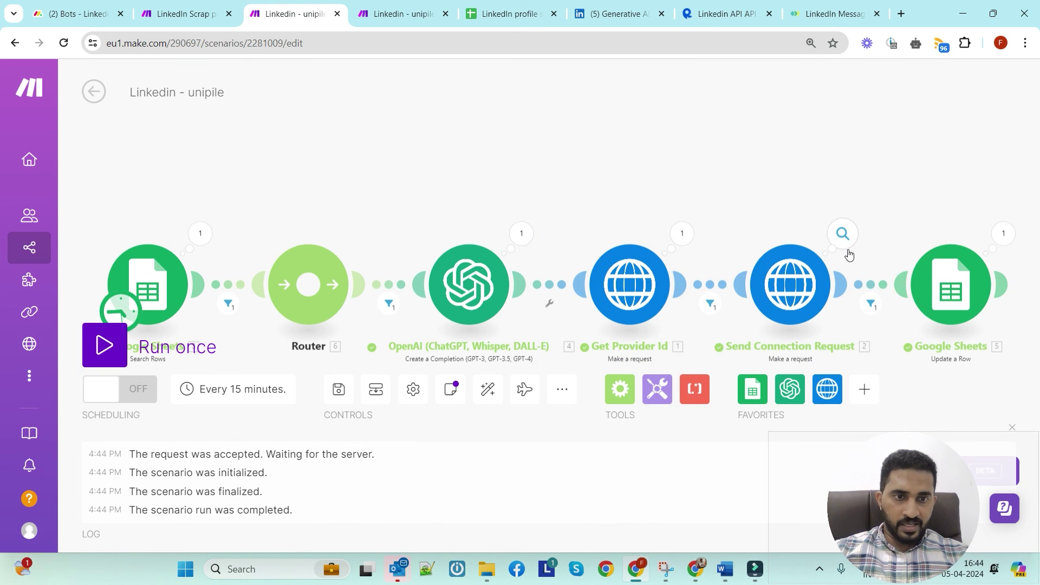
{"action": "left_click", "coordinate": [844, 233]}
{"action": "scroll", "coordinate": [780, 253], "scroll_direction": "down", "scroll_amount": 5}
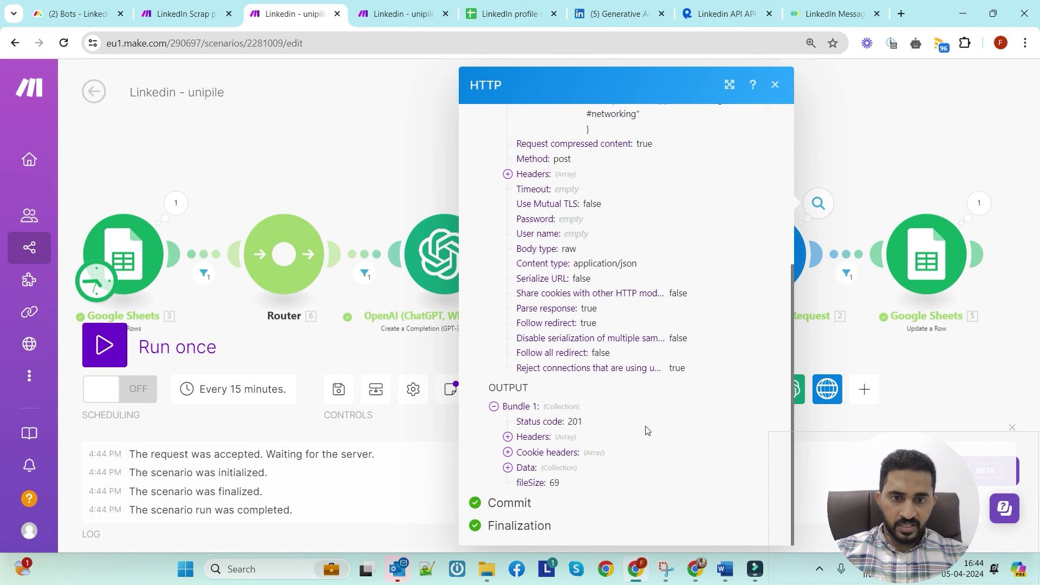
{"action": "left_click", "coordinate": [528, 468]}
{"action": "scroll", "coordinate": [596, 469], "scroll_direction": "down", "scroll_amount": 1}
{"action": "double_click", "coordinate": [586, 469]}
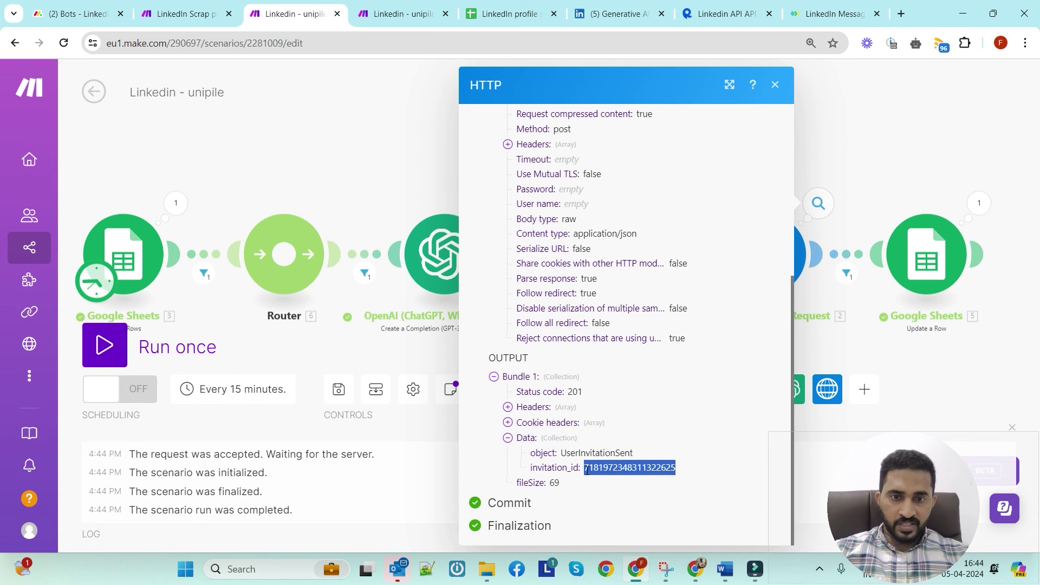
{"action": "left_click", "coordinate": [416, 145]}
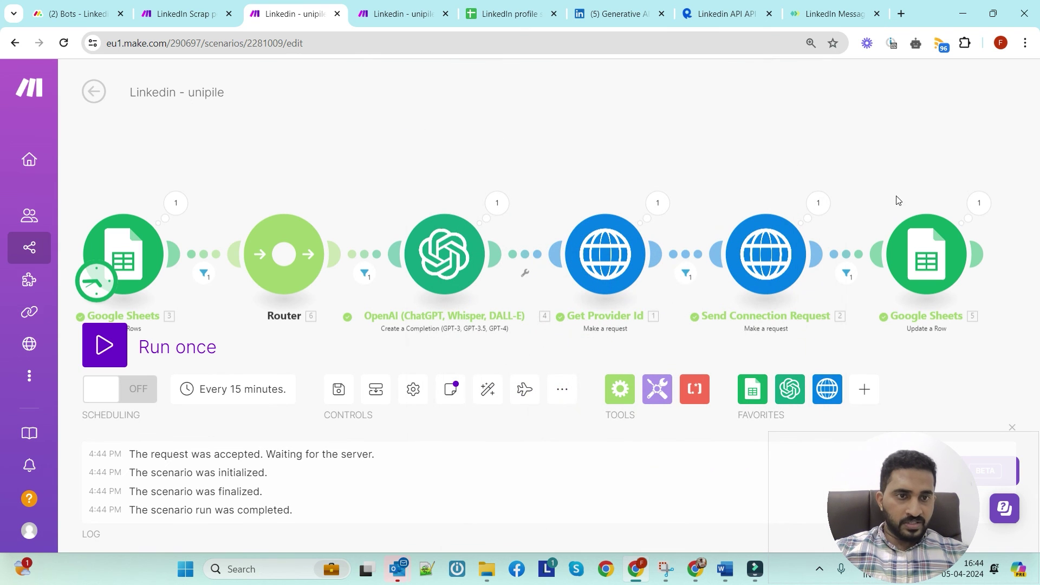
Step: Check the Update a Row settings, then verify the commenters' rows in the spreadsheet
{"action": "left_click", "coordinate": [928, 254]}
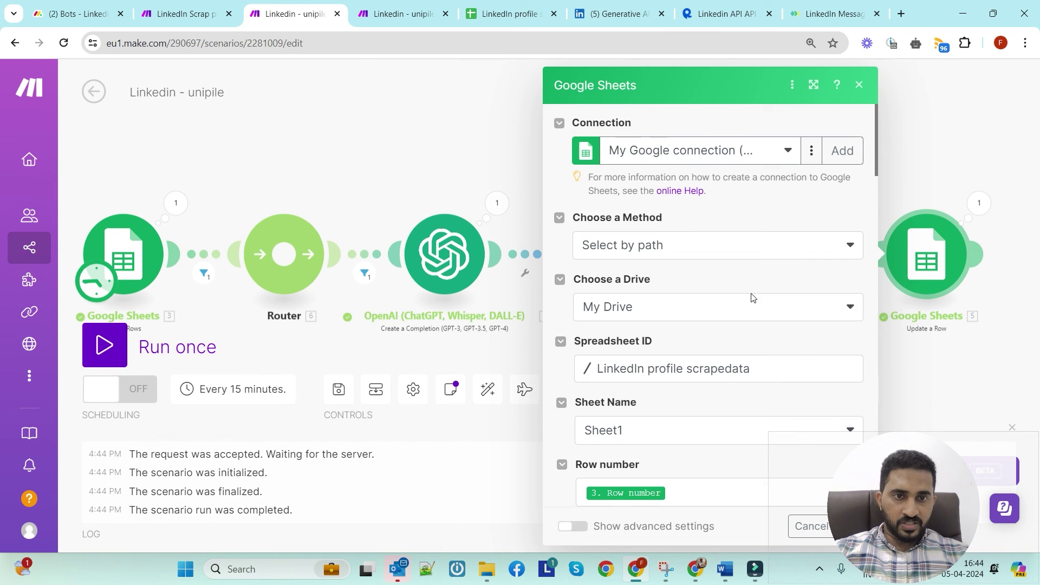
{"action": "scroll", "coordinate": [673, 412], "scroll_direction": "down", "scroll_amount": 1}
{"action": "scroll", "coordinate": [674, 413], "scroll_direction": "down", "scroll_amount": 5}
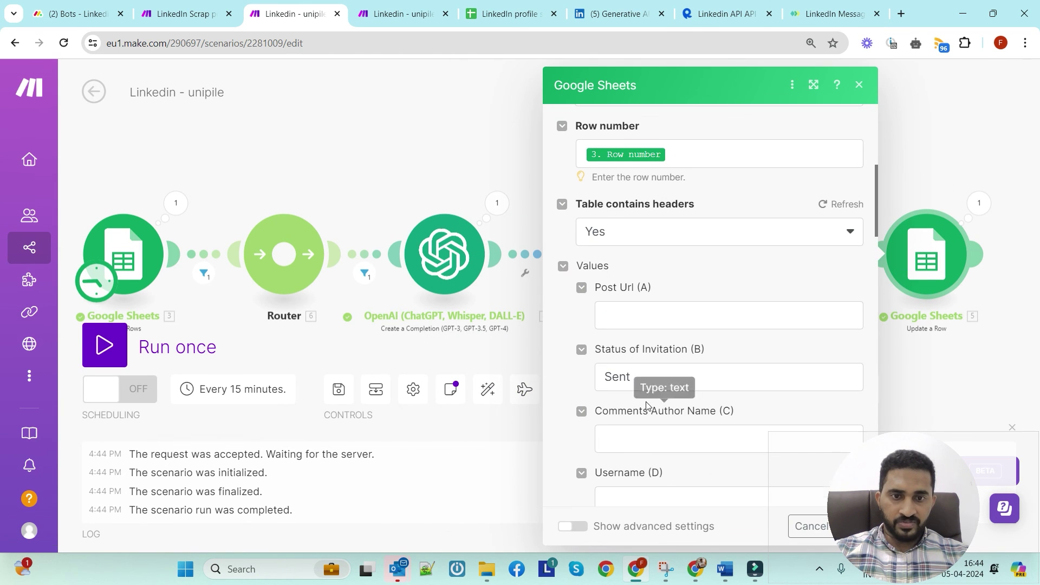
{"action": "left_click", "coordinate": [497, 13]}
{"action": "left_click", "coordinate": [396, 347]}
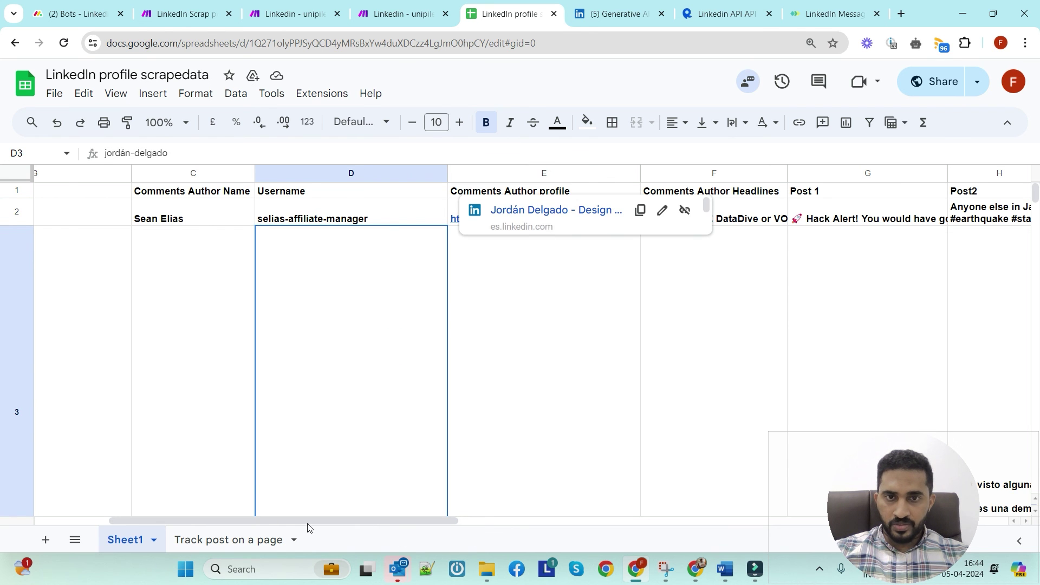
{"action": "left_click_drag", "start_coordinate": [291, 521], "coordinate": [123, 509]}
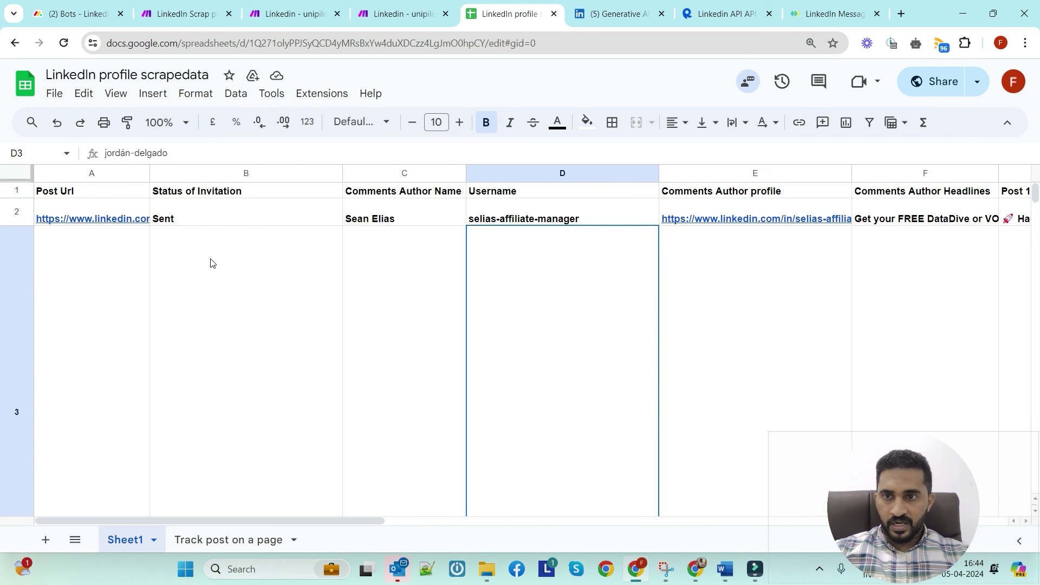
{"action": "scroll", "coordinate": [219, 245], "scroll_direction": "down", "scroll_amount": 3}
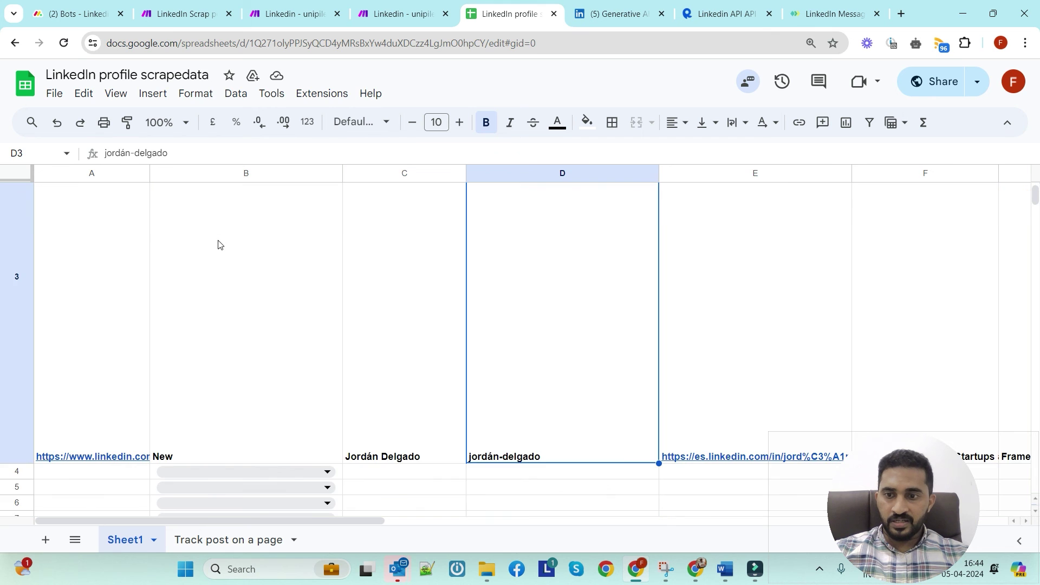
{"action": "left_click", "coordinate": [292, 14]}
{"action": "left_click", "coordinate": [184, 14]}
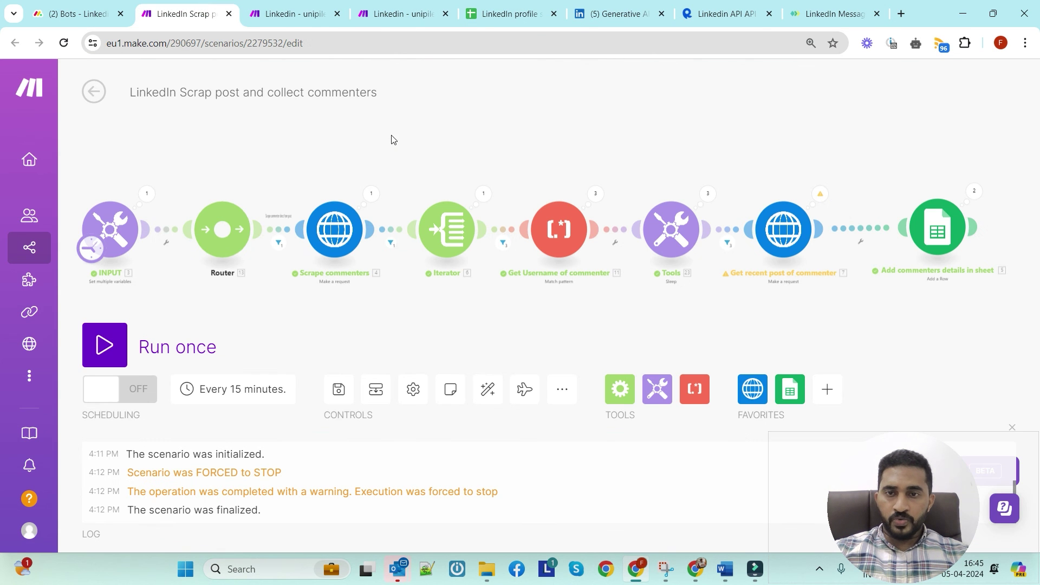